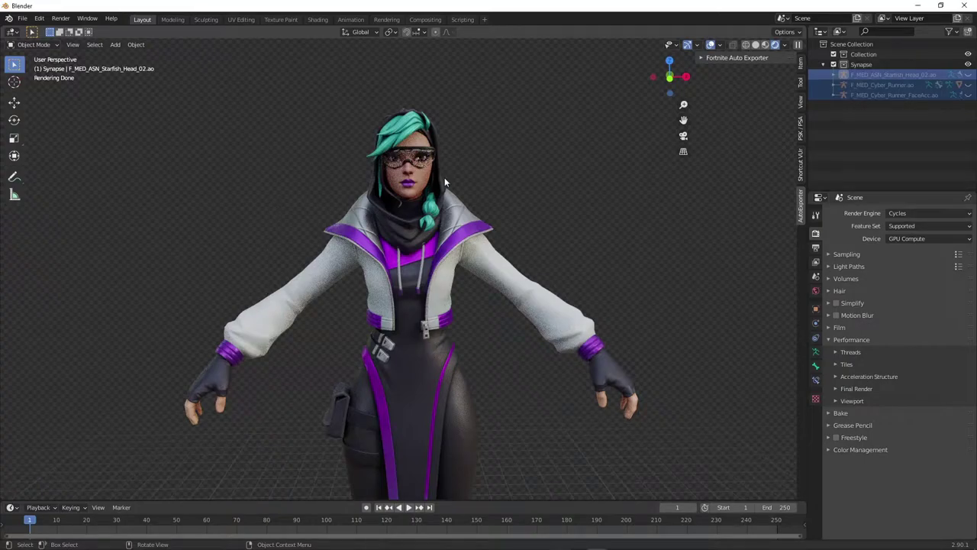
# Step: Zoom in and out on the rendered, textured Synapse character in the viewport
pyautogui.scroll(4, 435, 191)
pyautogui.scroll(-5, 420, 216)
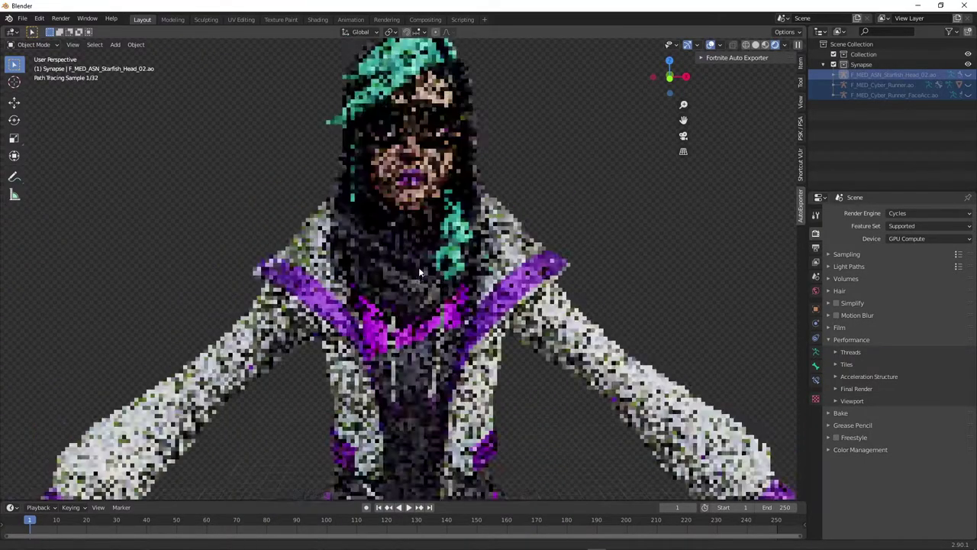
pyautogui.scroll(2, 191, 284)
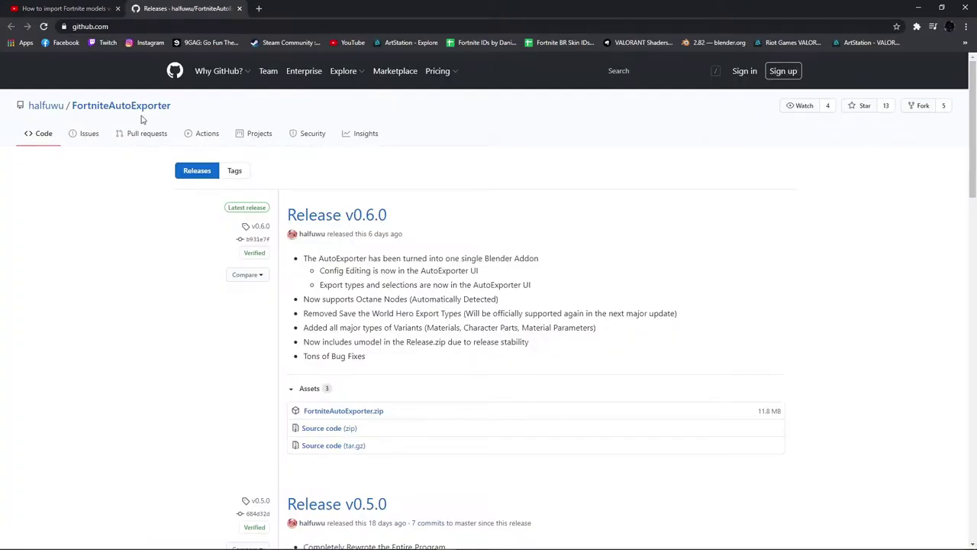
# Step: Download the Release v0.6.0 FortniteAutoExporter.zip asset, choosing the Desktop as save location
pyautogui.moveTo(419, 210); pyautogui.dragTo(286, 215)
pyautogui.click(408, 211)
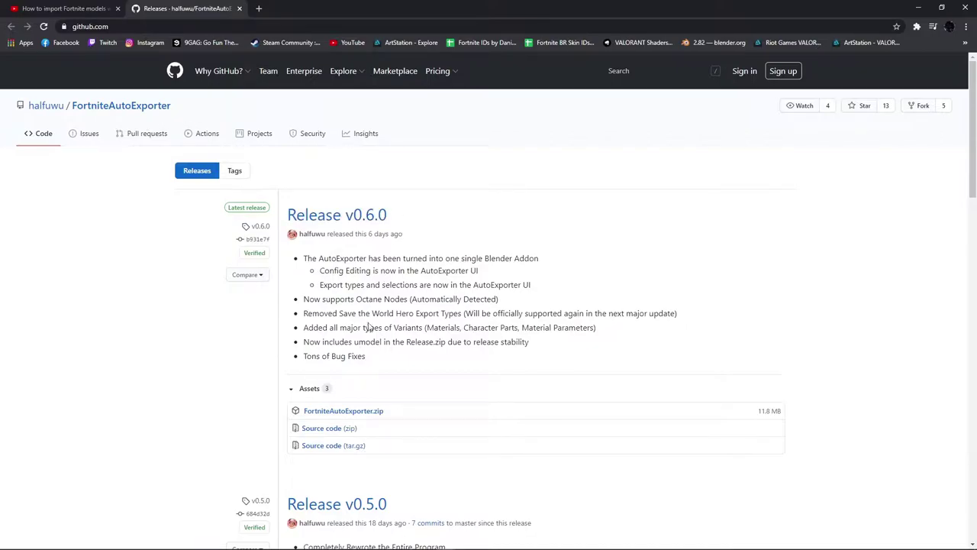
pyautogui.click(325, 414)
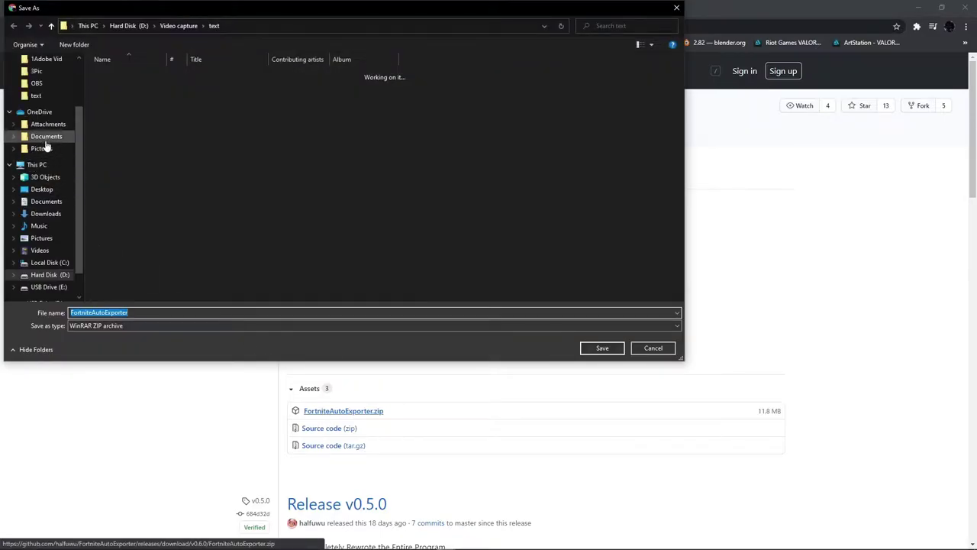
pyautogui.click(42, 190)
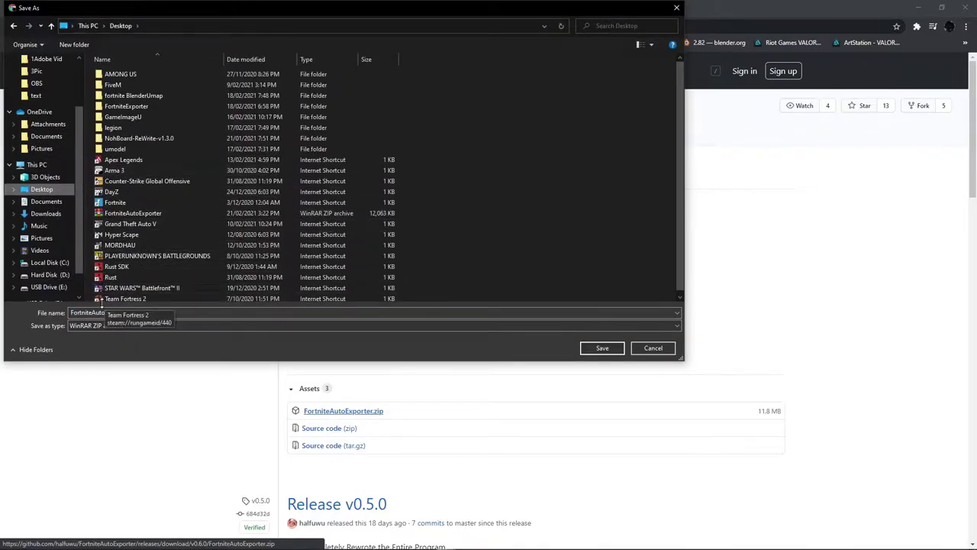
# Step: Save FortniteAutoExporter.zip to the Desktop and find the psk psa addon link in the description
pyautogui.click(601, 348)
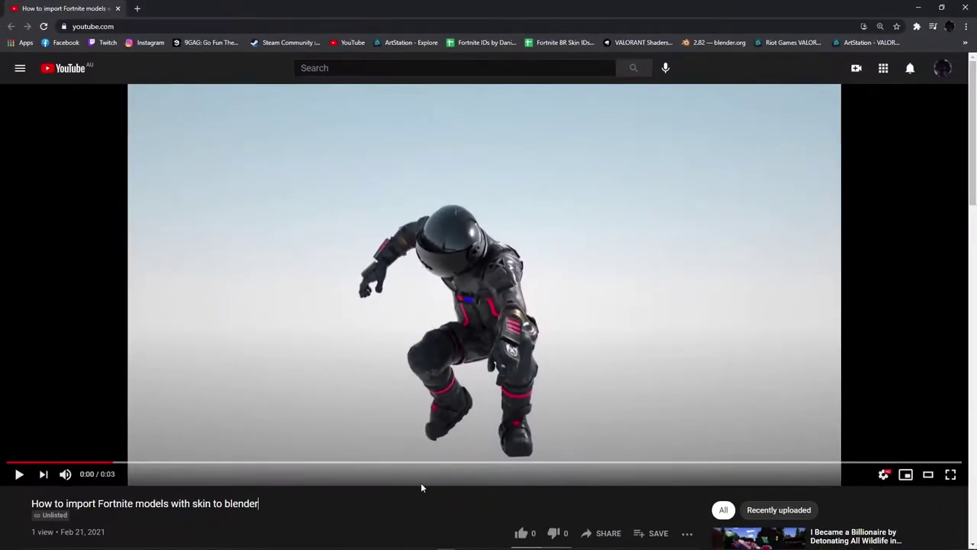
pyautogui.scroll(-3, 420, 466)
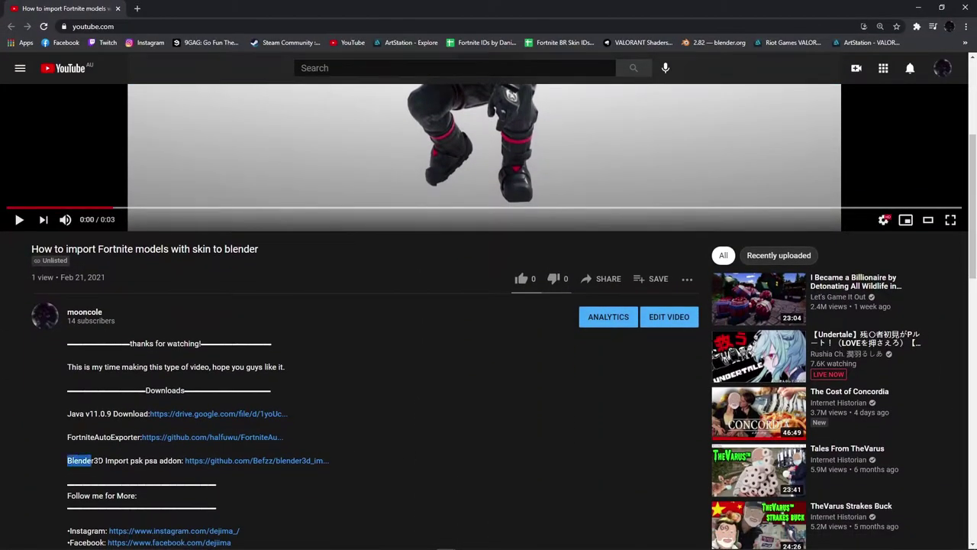
pyautogui.moveTo(92, 462); pyautogui.dragTo(281, 472)
# Step: Download the blender3d_import_psk_psa repository as a ZIP to the Desktop
pyautogui.click(263, 463)
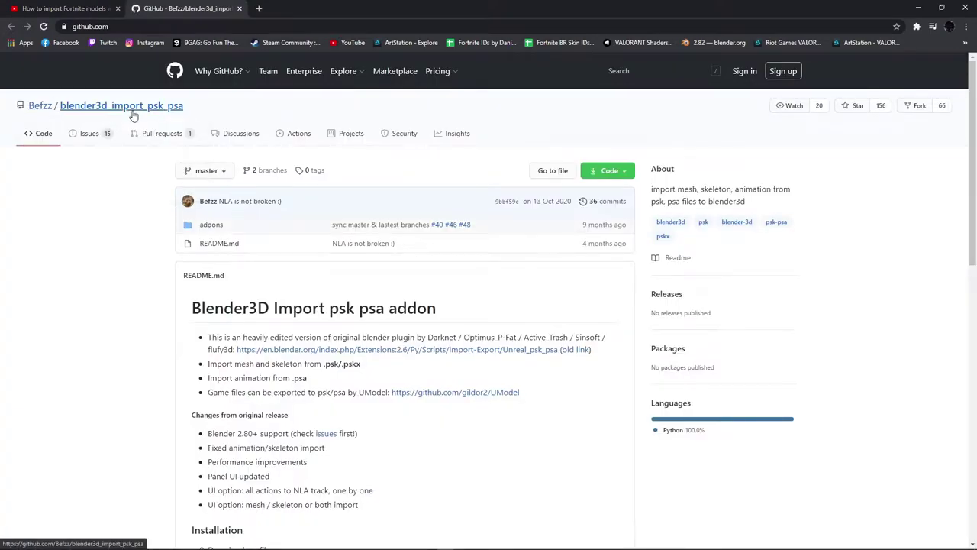
pyautogui.click(607, 175)
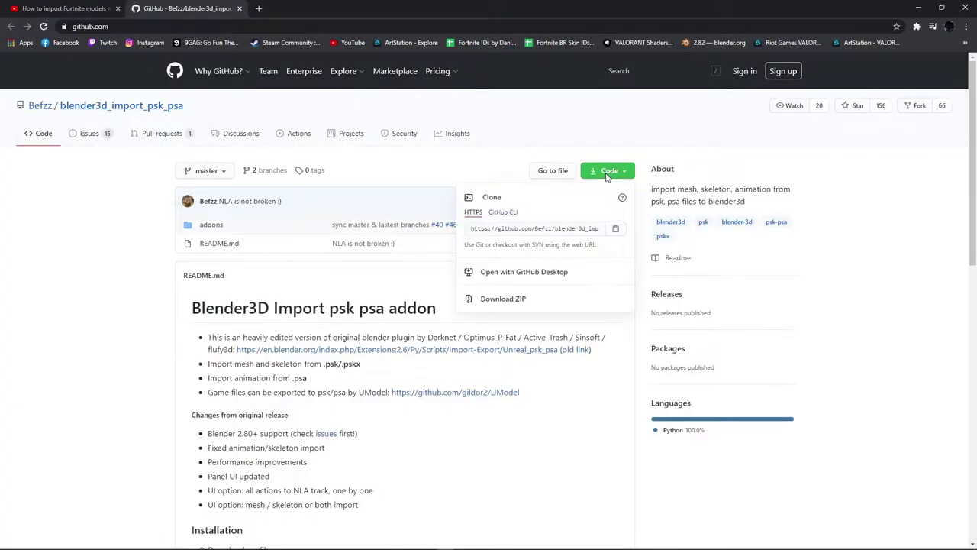
pyautogui.click(503, 299)
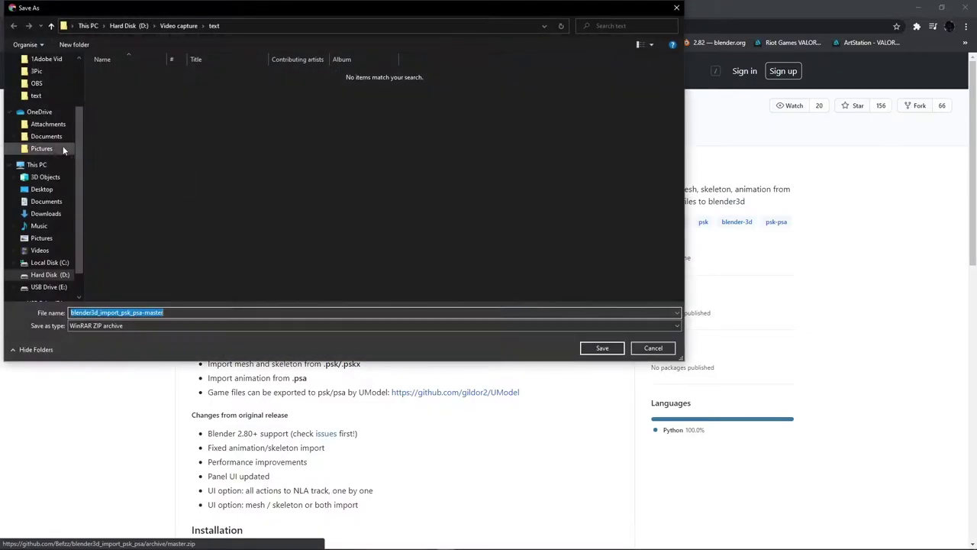
pyautogui.click(41, 191)
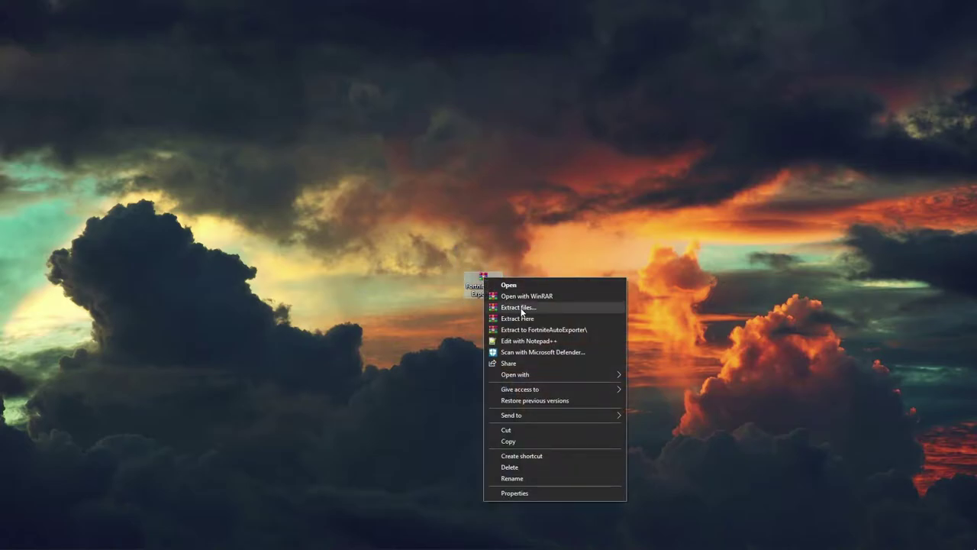
# Step: Extract the FortniteAutoExporter zip's files from its context menu on the Desktop
pyautogui.click(522, 309)
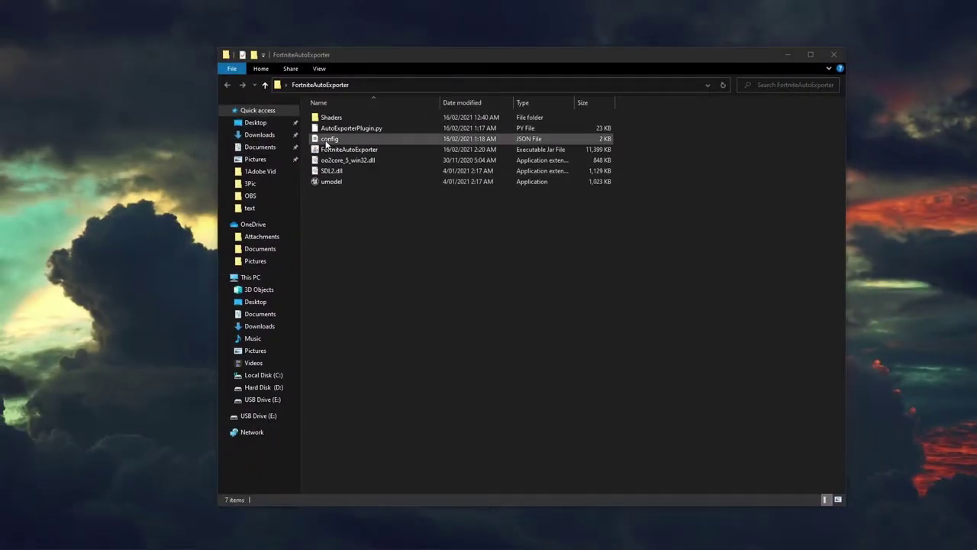
# Step: Open config.json in Notepad++ and highlight the Paks path value on line 2
pyautogui.rightClick(326, 142)
pyautogui.click(351, 160)
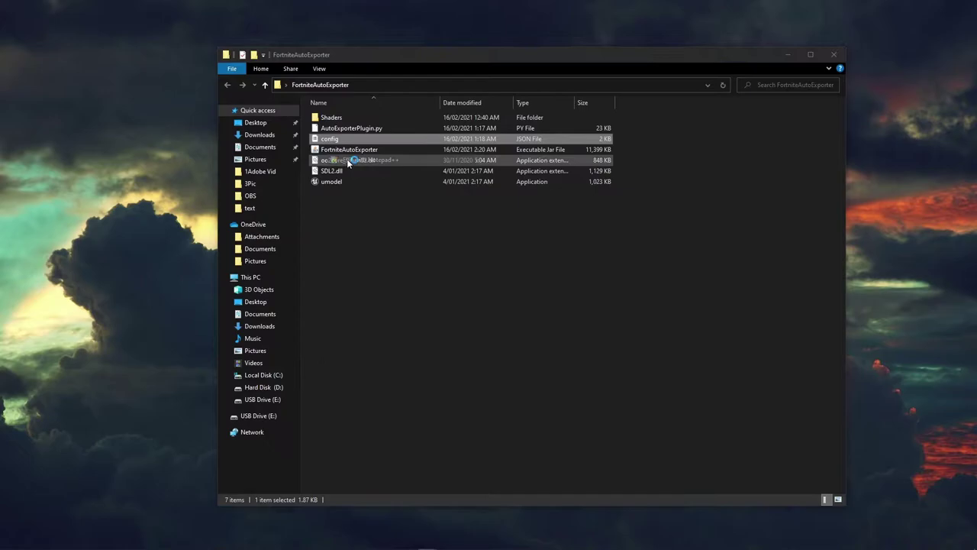
pyautogui.moveTo(342, 124); pyautogui.dragTo(520, 126)
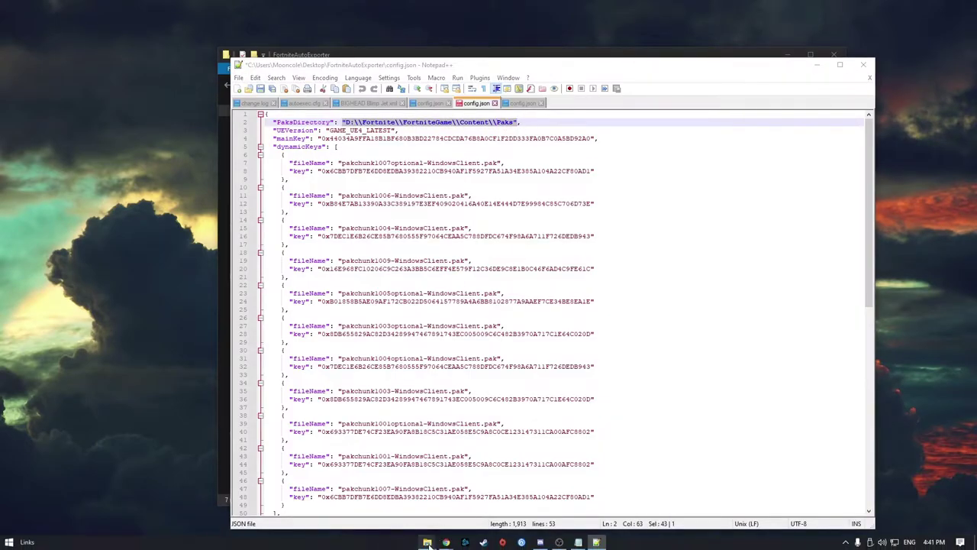
# Step: In a new Explorer window, browse to D:\Fortnite\FortniteGame\Content\Paks and select its address-bar path
pyautogui.rightClick(427, 543)
pyautogui.click(405, 492)
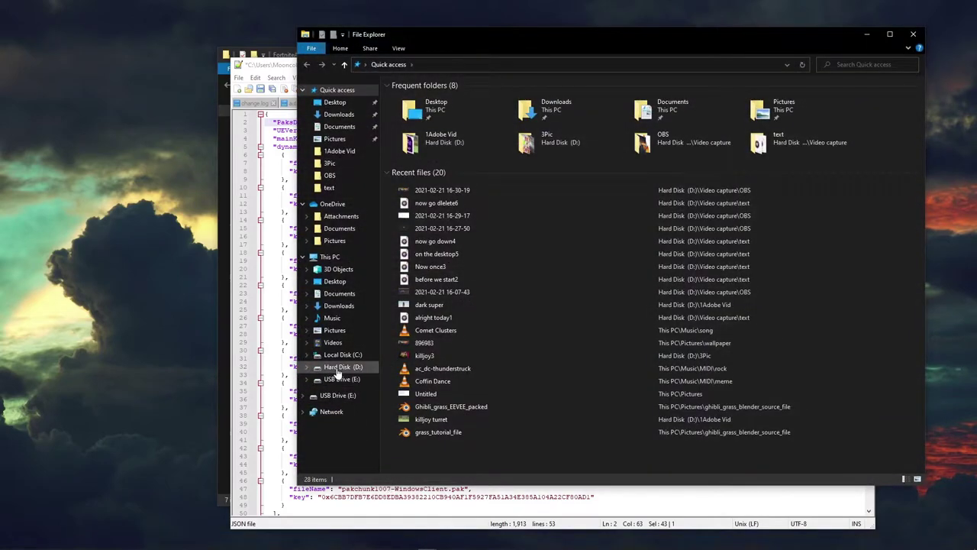
pyautogui.click(343, 368)
pyautogui.click(413, 257)
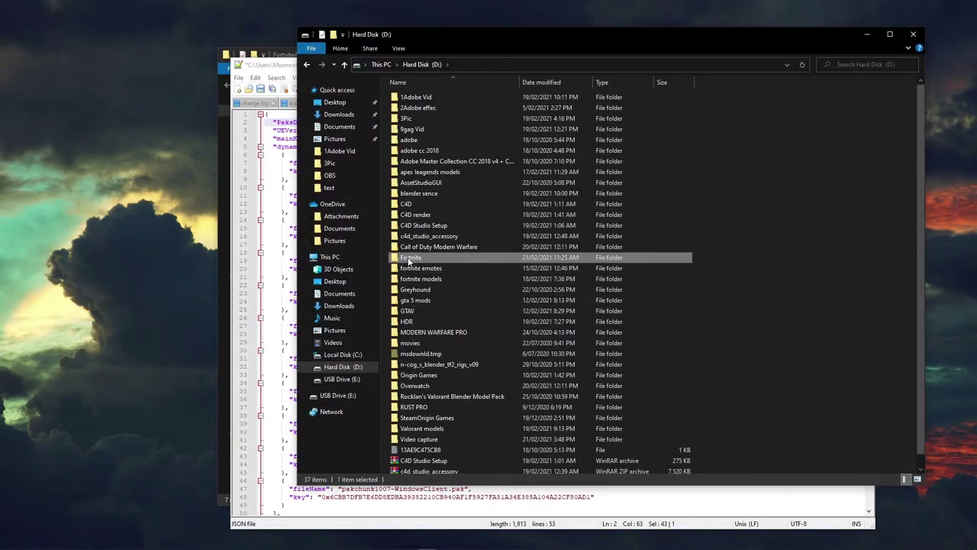
pyautogui.doubleClick(409, 260)
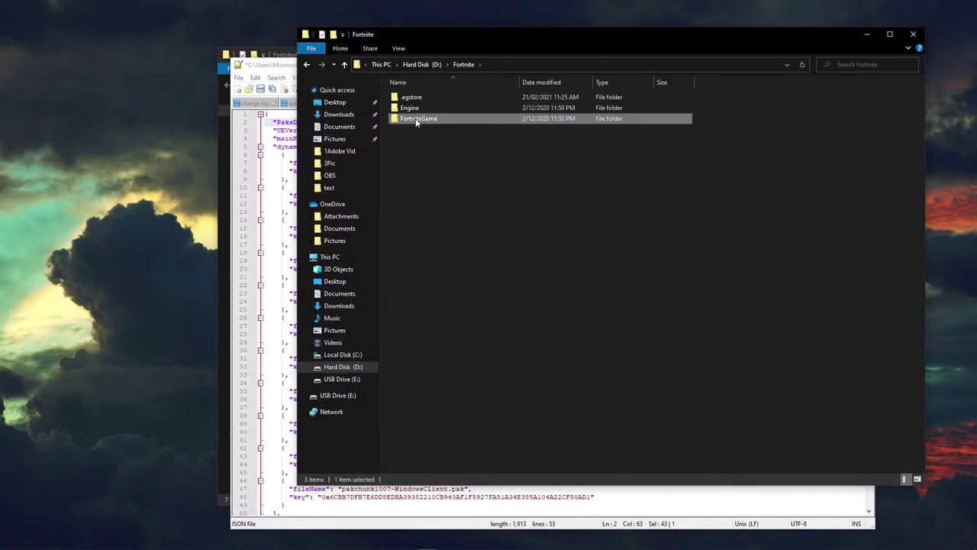
pyautogui.doubleClick(422, 119)
pyautogui.doubleClick(411, 111)
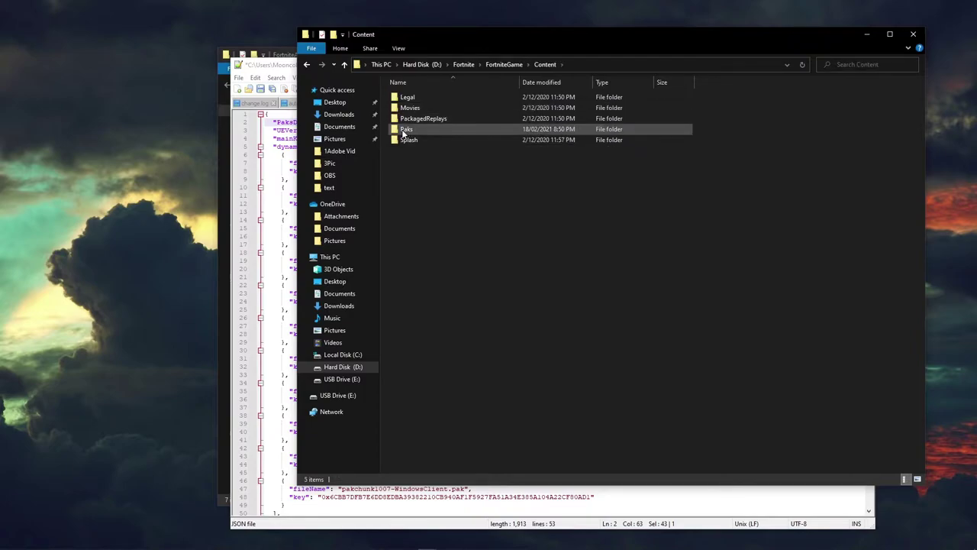
pyautogui.click(405, 131)
pyautogui.doubleClick(405, 133)
pyautogui.click(592, 66)
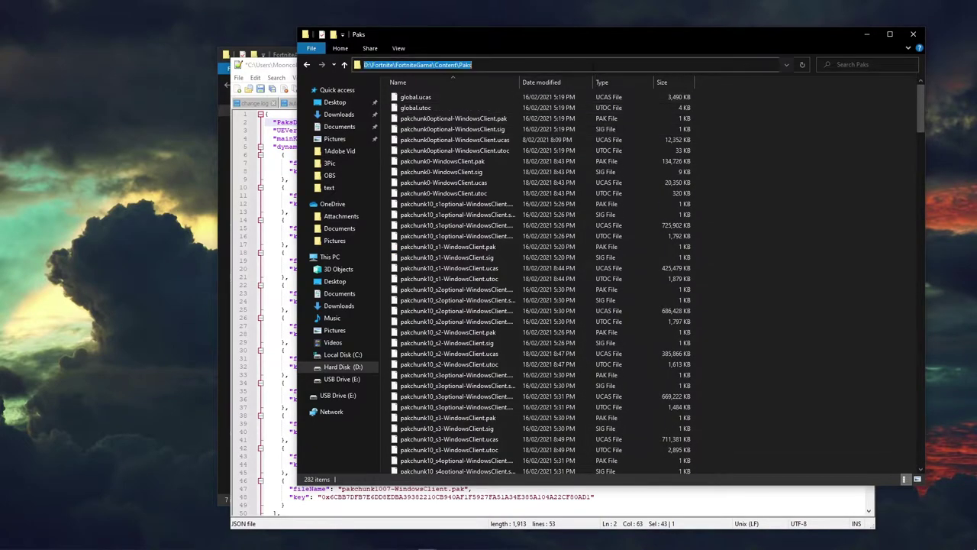
pyautogui.moveTo(472, 64); pyautogui.dragTo(370, 65)
# Step: Paste the copied Paks path over config.json's old PaksDirectory value
pyautogui.click(914, 34)
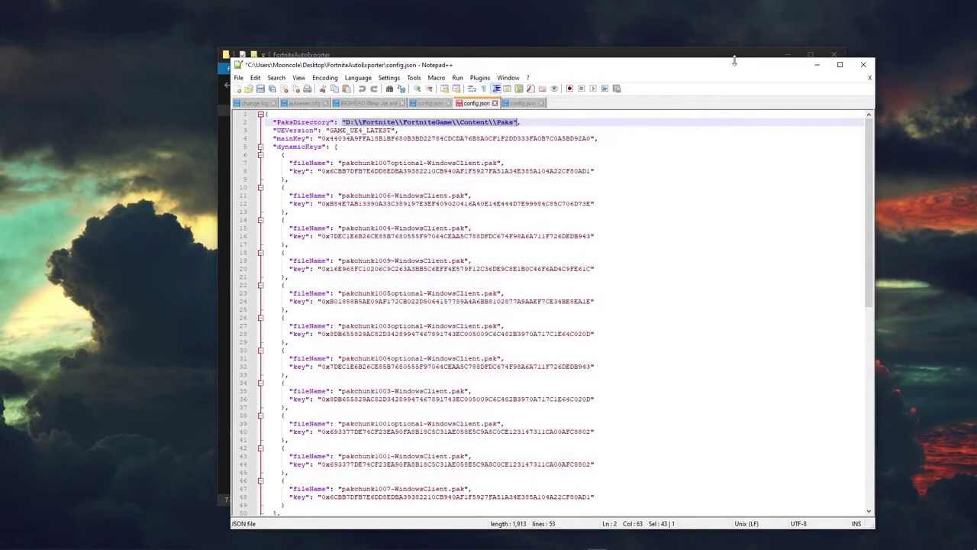
pyautogui.click(514, 122)
pyautogui.moveTo(514, 122); pyautogui.dragTo(365, 122)
pyautogui.hotkey('ctrl', 'v')
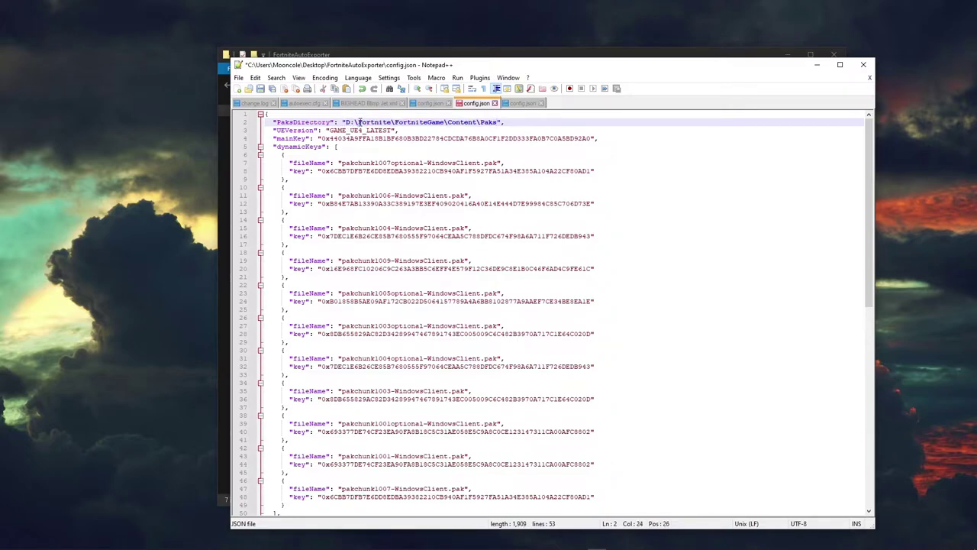
# Step: Escape the path as D:\\Fortnite\\FortniteGame\\Content\\Paks and select the mainKey hex value
pyautogui.write('\\\\')
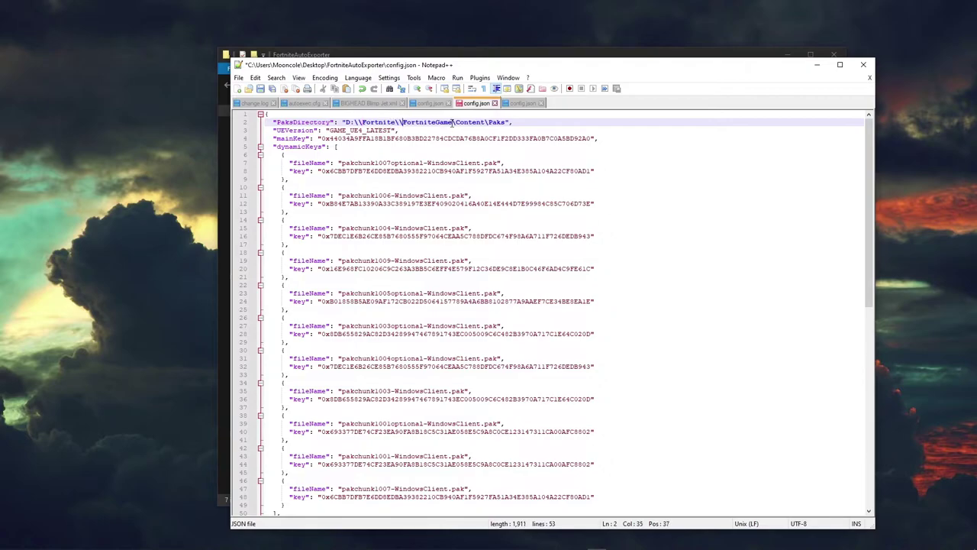
pyautogui.write('\\\\')
pyautogui.moveTo(324, 138); pyautogui.dragTo(435, 132)
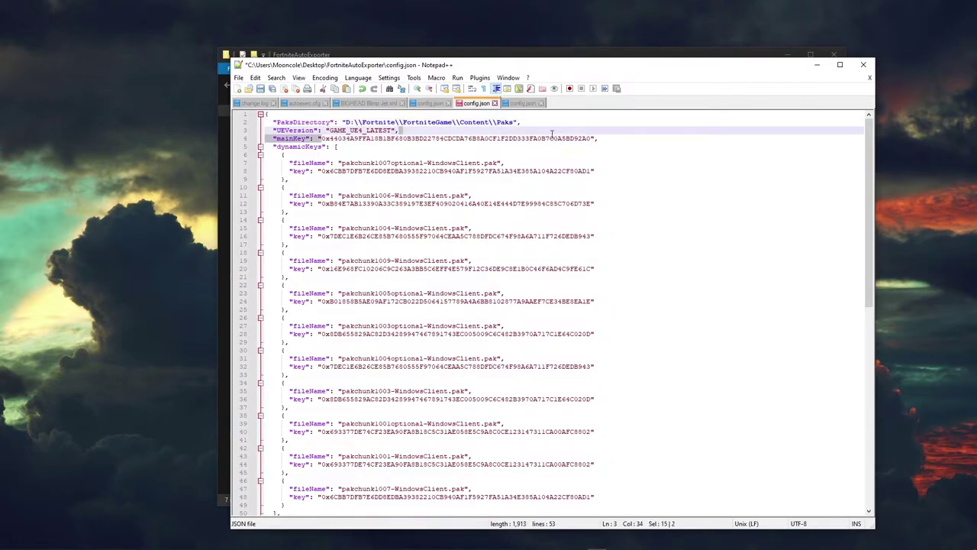
pyautogui.moveTo(551, 134); pyautogui.dragTo(592, 138)
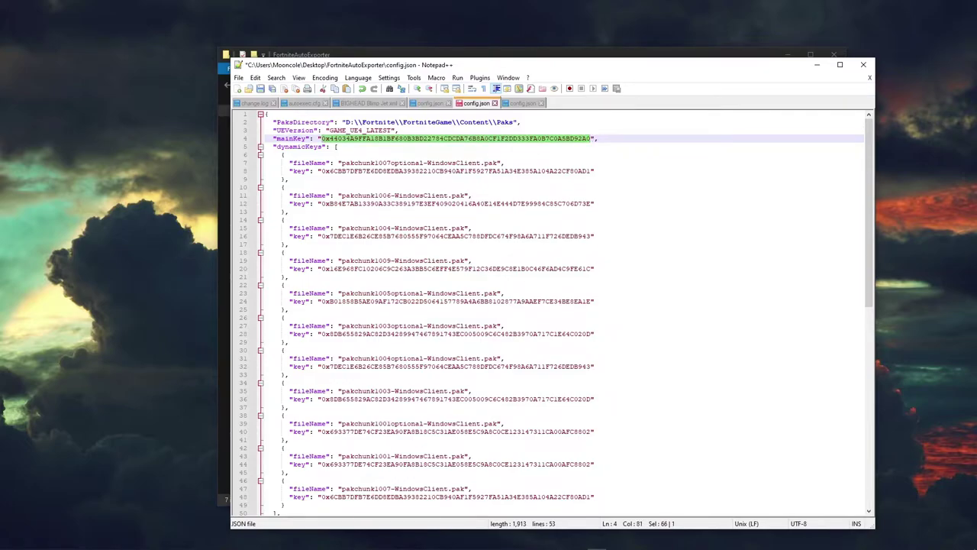
# Step: Select the 15.4 Fortnite AES key in the #aes-key channel's pinned messages
pyautogui.click(541, 542)
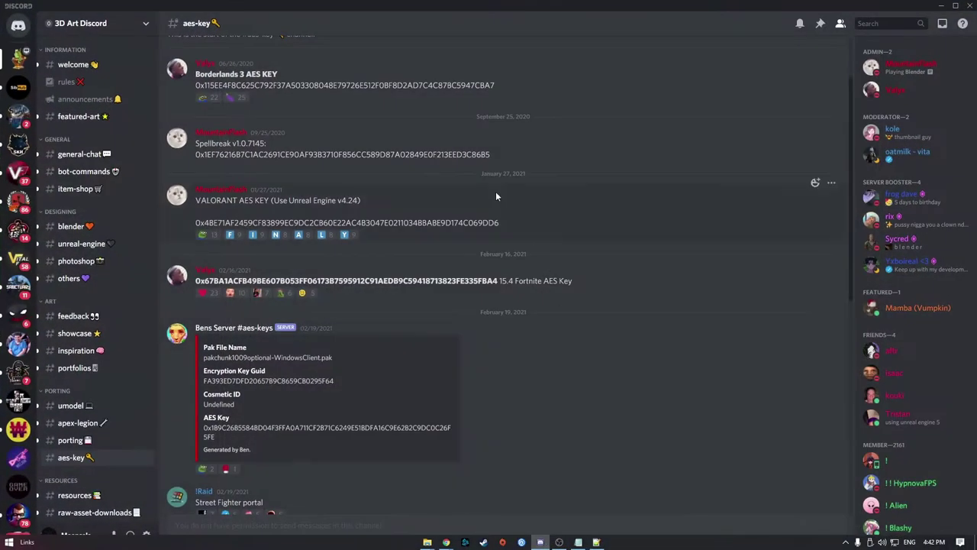
pyautogui.click(820, 24)
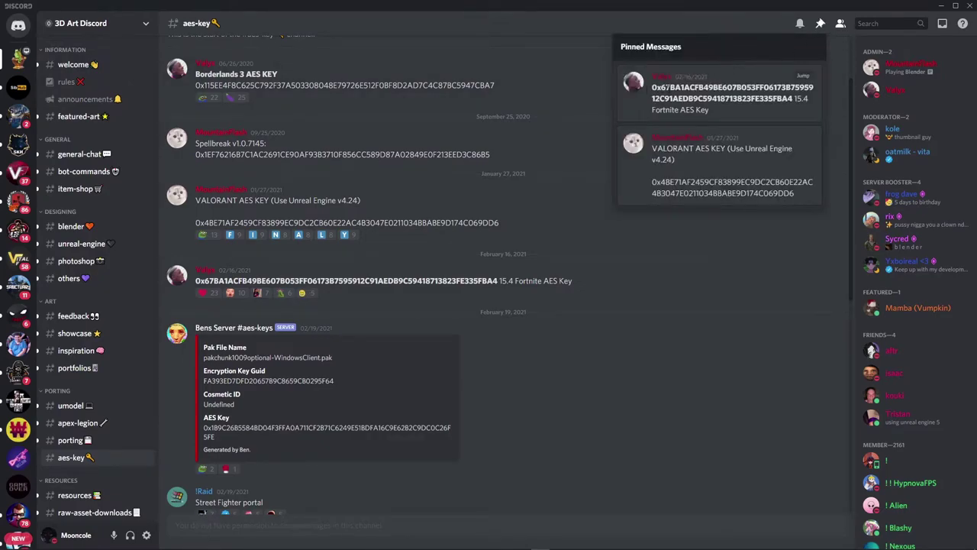
pyautogui.moveTo(653, 90); pyautogui.dragTo(789, 108)
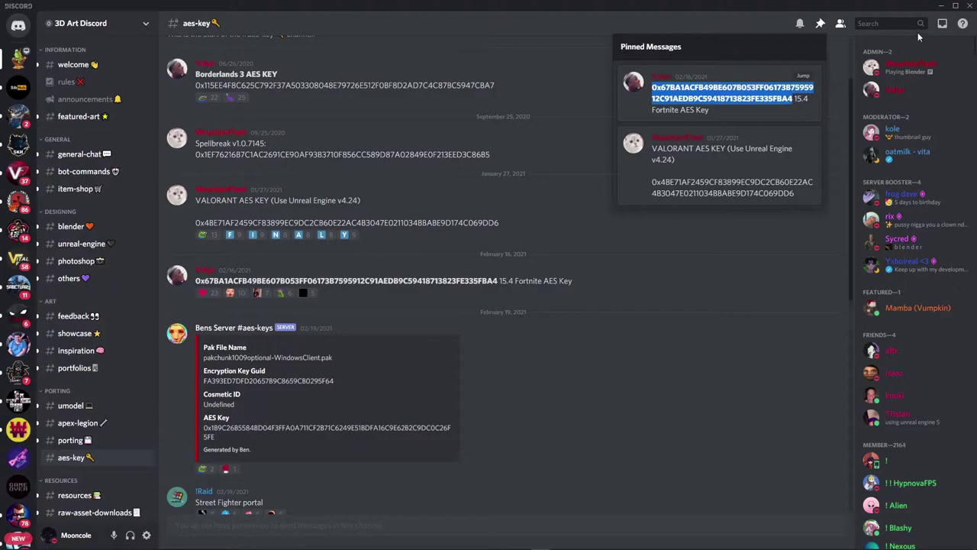
# Step: Replace config.json's mainKey value with the pasted 15.4 Fortnite AES key
pyautogui.click(941, 6)
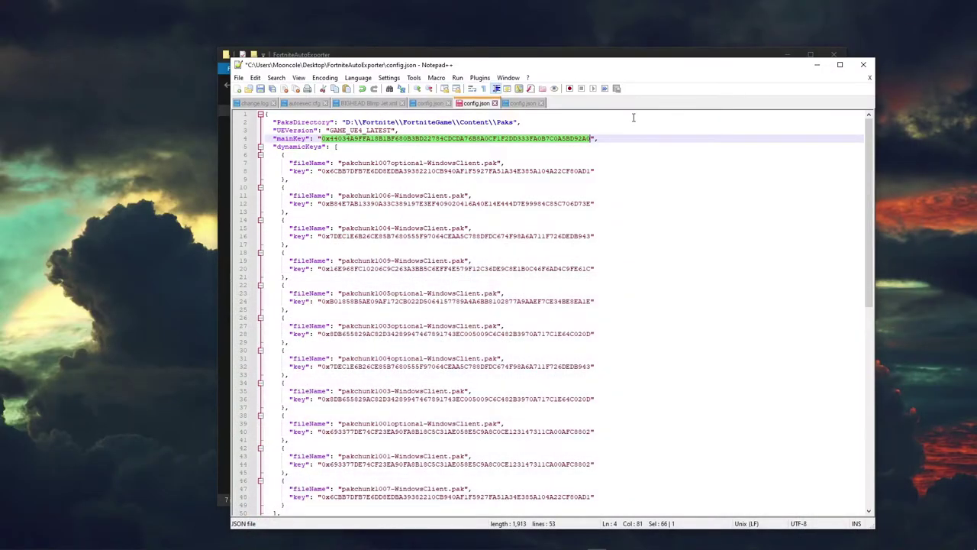
pyautogui.click(323, 139)
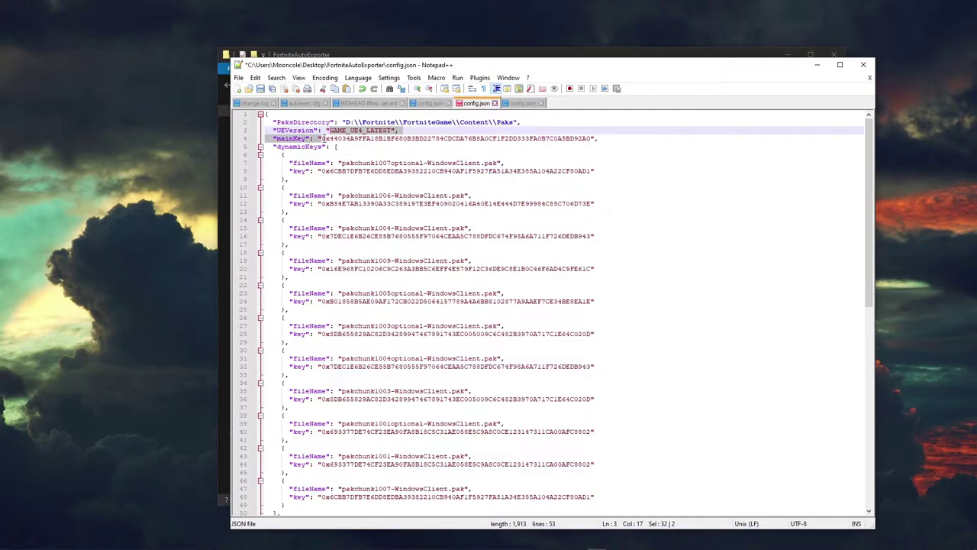
pyautogui.moveTo(321, 139); pyautogui.dragTo(595, 139)
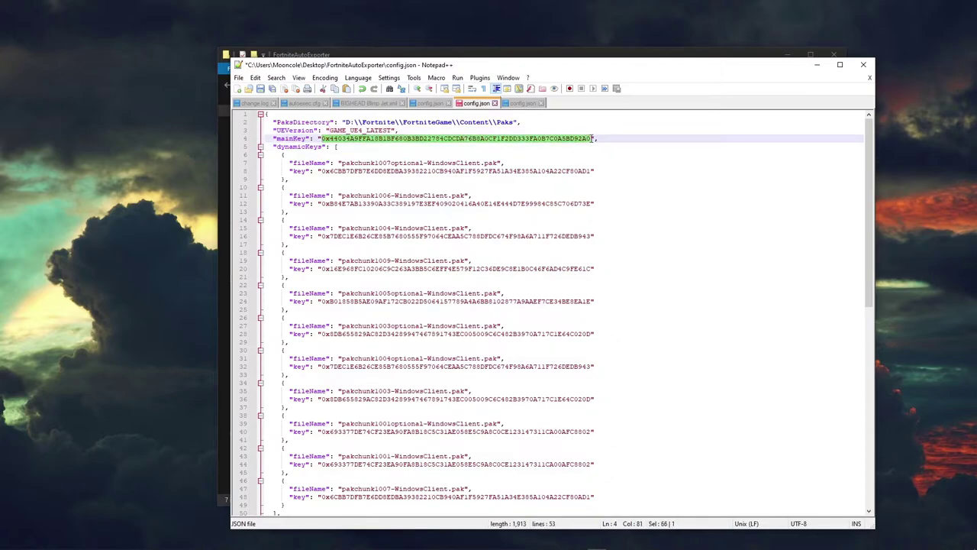
pyautogui.hotkey('ctrl', 'v')
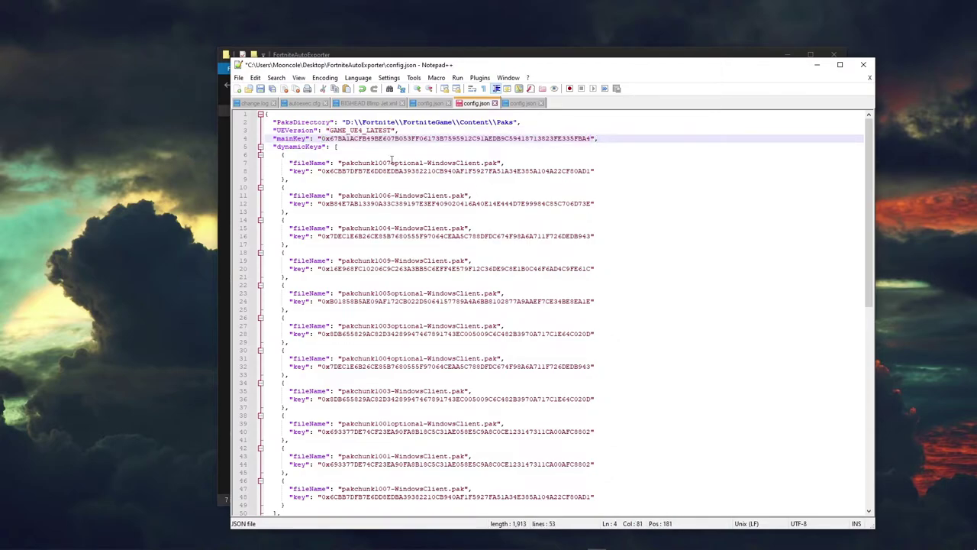
# Step: Save config.json from the File menu
pyautogui.click(239, 77)
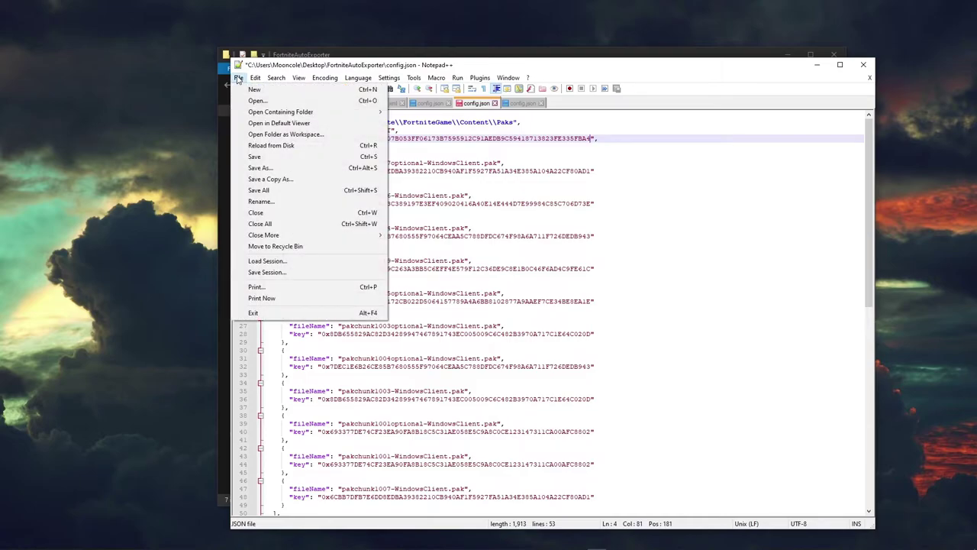
pyautogui.click(255, 157)
pyautogui.scroll(-5, 449, 350)
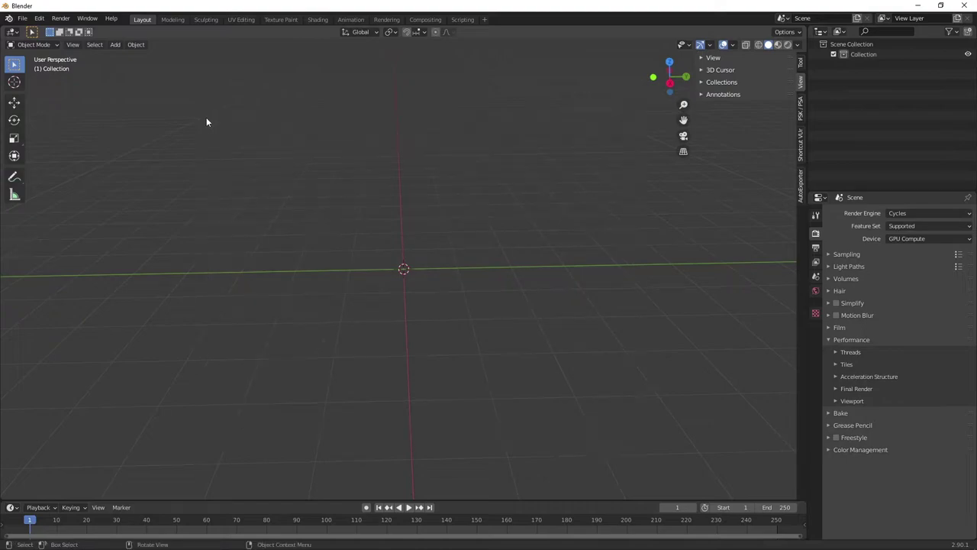
# Step: Delete all scene objects and save the empty scene as Blender's startup file
pyautogui.press('Delete')
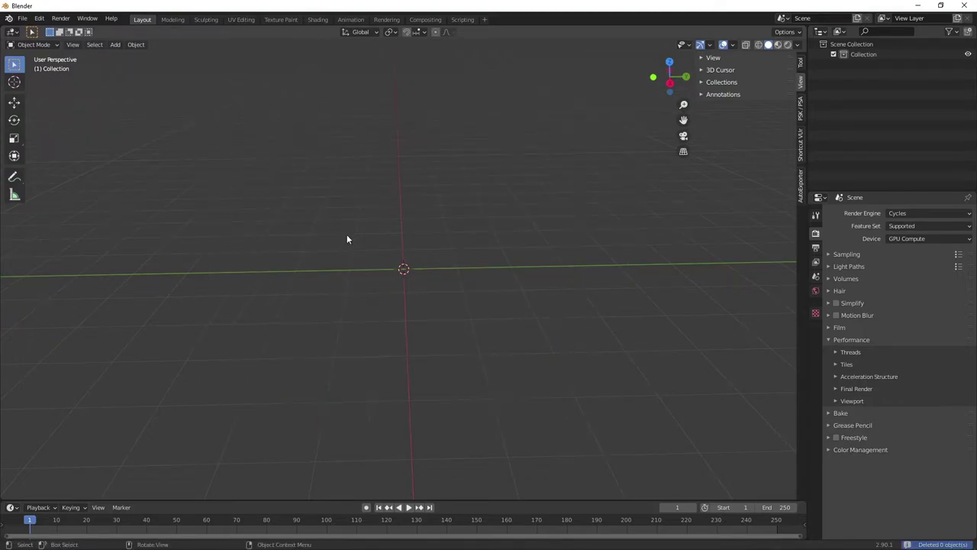
pyautogui.click(26, 20)
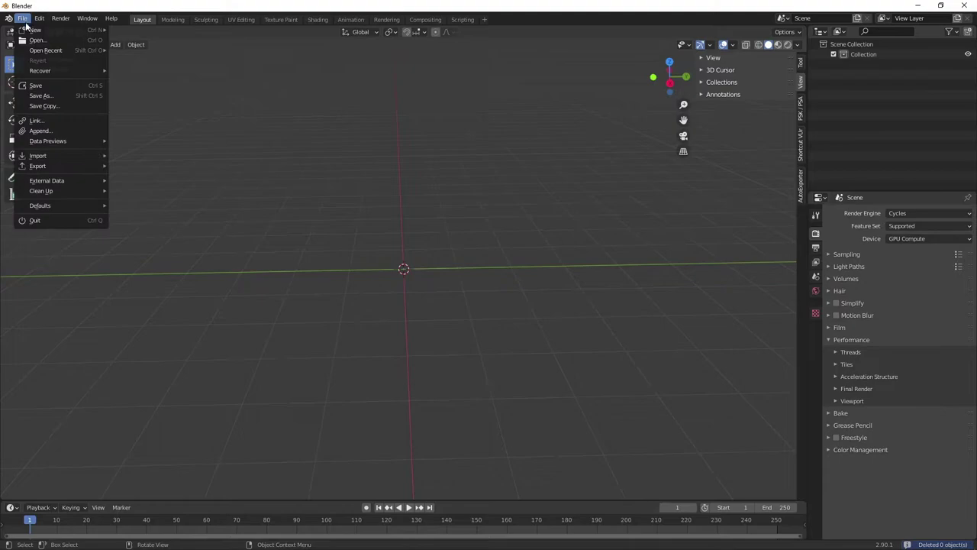
pyautogui.moveTo(71, 206)
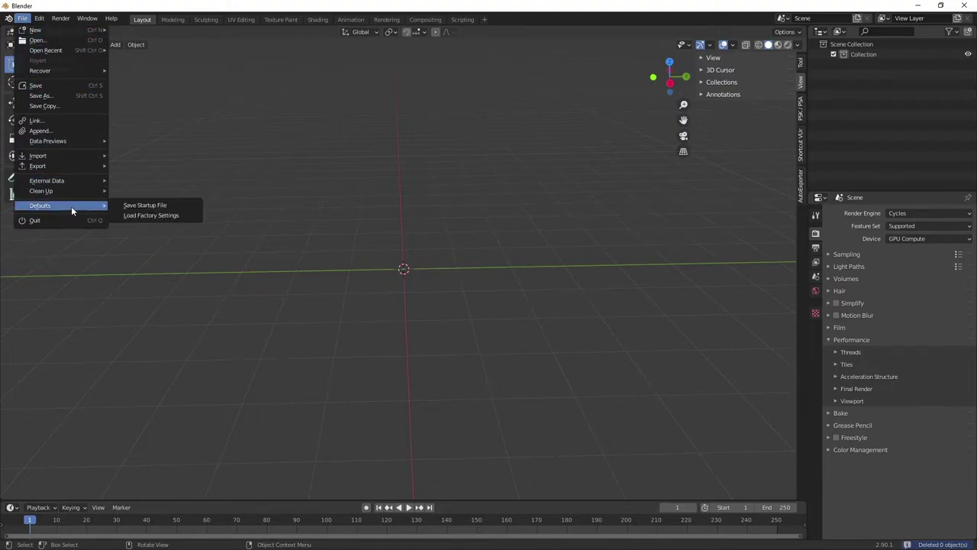
pyautogui.click(132, 205)
# Step: Install both psk/psa add-on scripts from the Desktop's blender3d_import_psk_psa-master addons folder
pyautogui.click(36, 20)
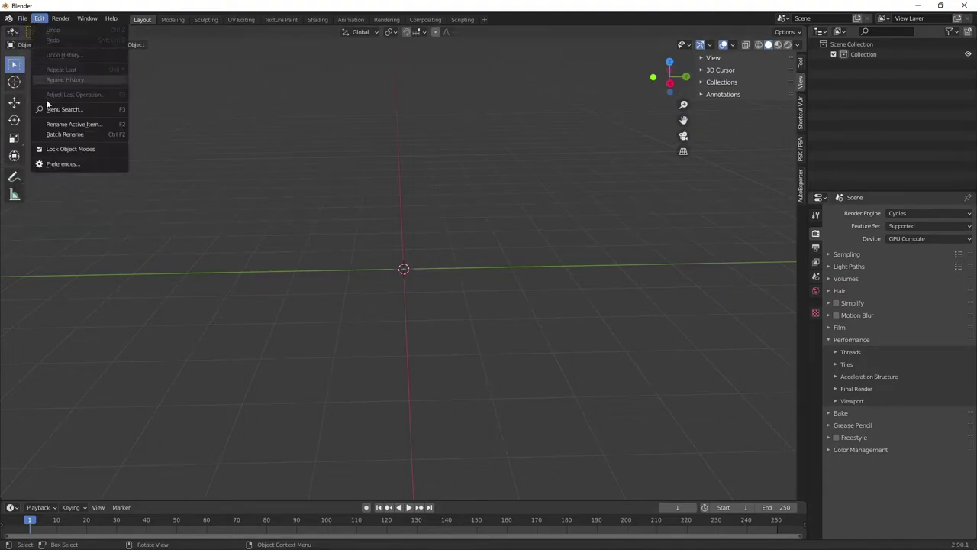
pyautogui.click(66, 164)
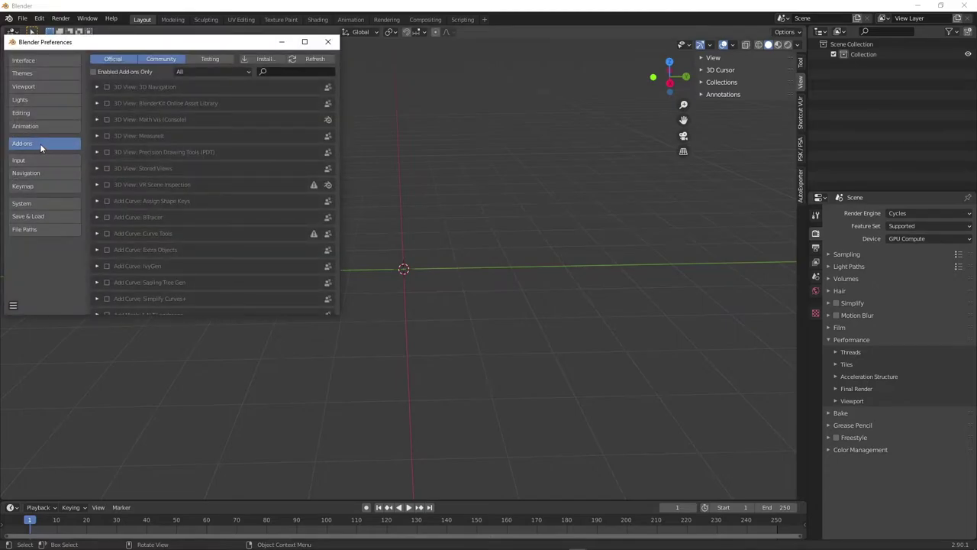
pyautogui.click(263, 59)
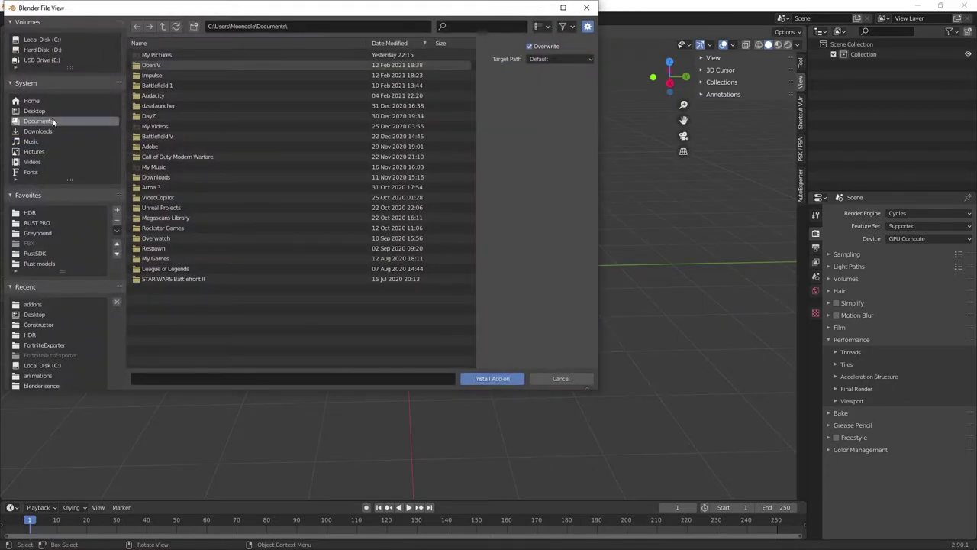
pyautogui.click(34, 111)
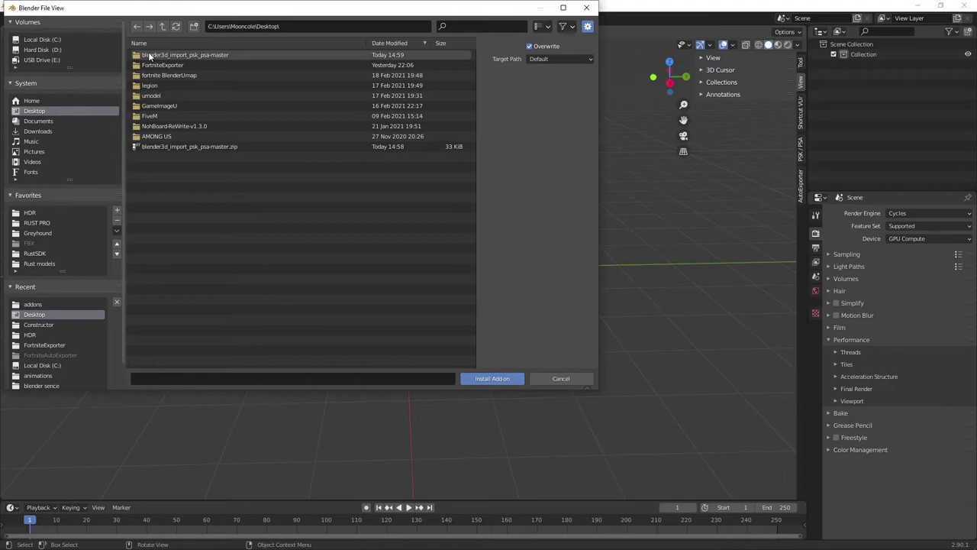
pyautogui.doubleClick(158, 56)
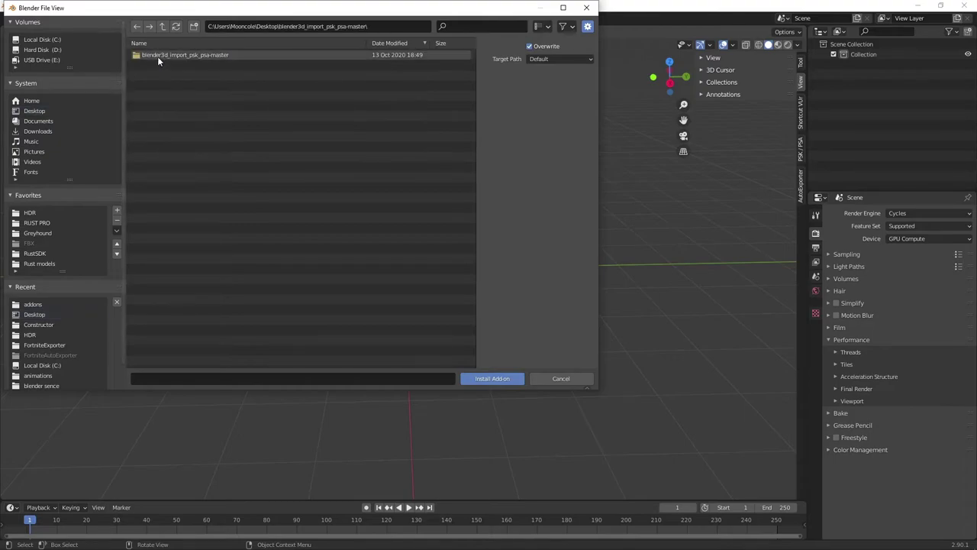
pyautogui.doubleClick(158, 56)
pyautogui.doubleClick(160, 59)
pyautogui.moveTo(162, 60); pyautogui.dragTo(198, 68)
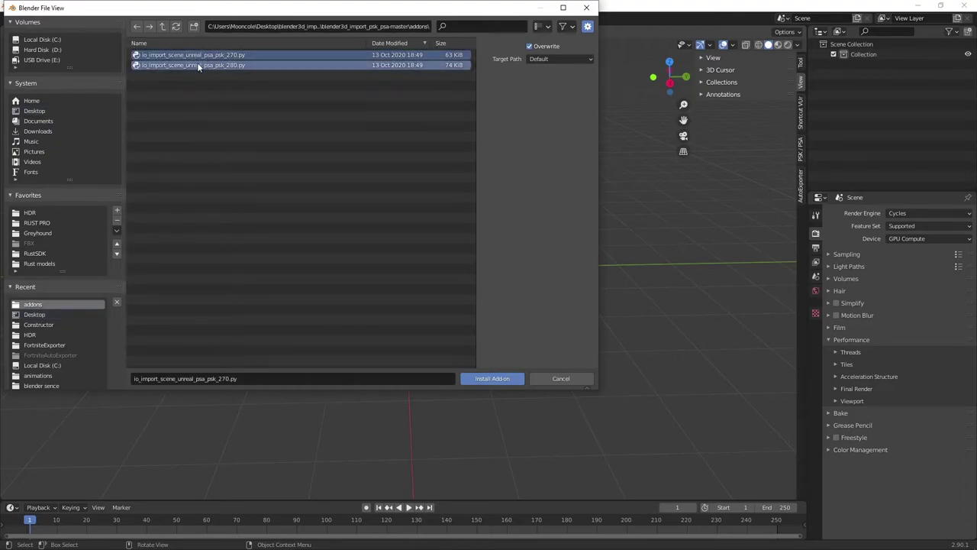
pyautogui.click(486, 379)
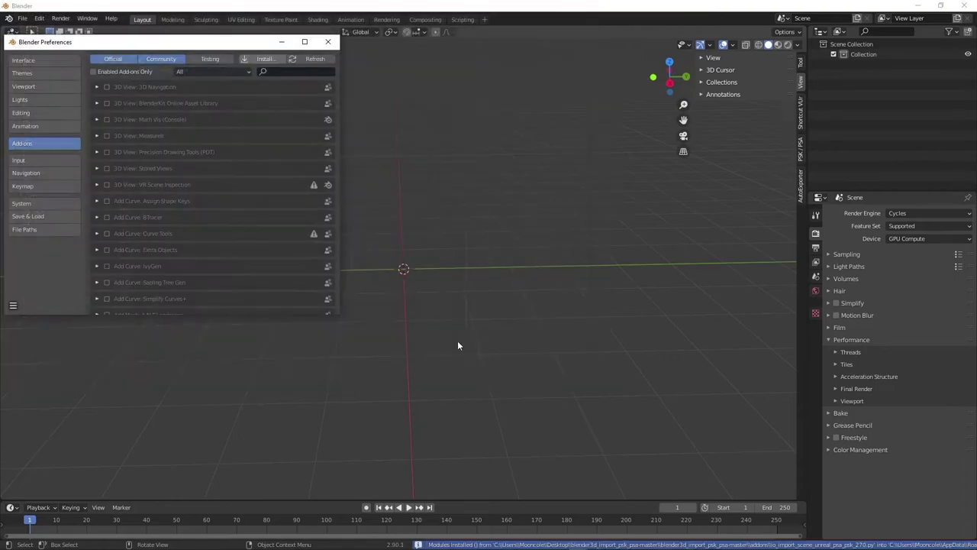
# Step: Filter add-ons by 'ps', enable the Unreal PSK/PSA importer, and close Preferences
pyautogui.click(279, 72)
pyautogui.write('psk')
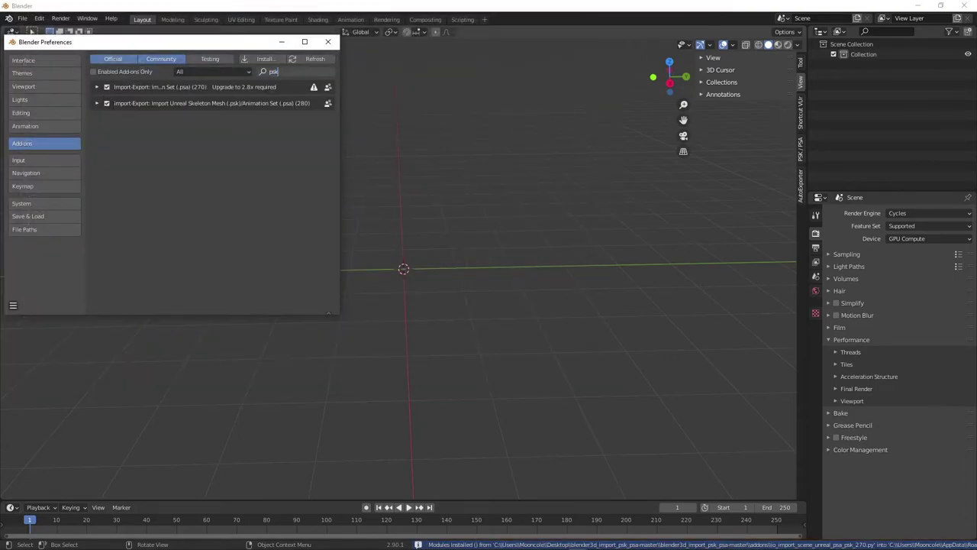
pyautogui.press('Return')
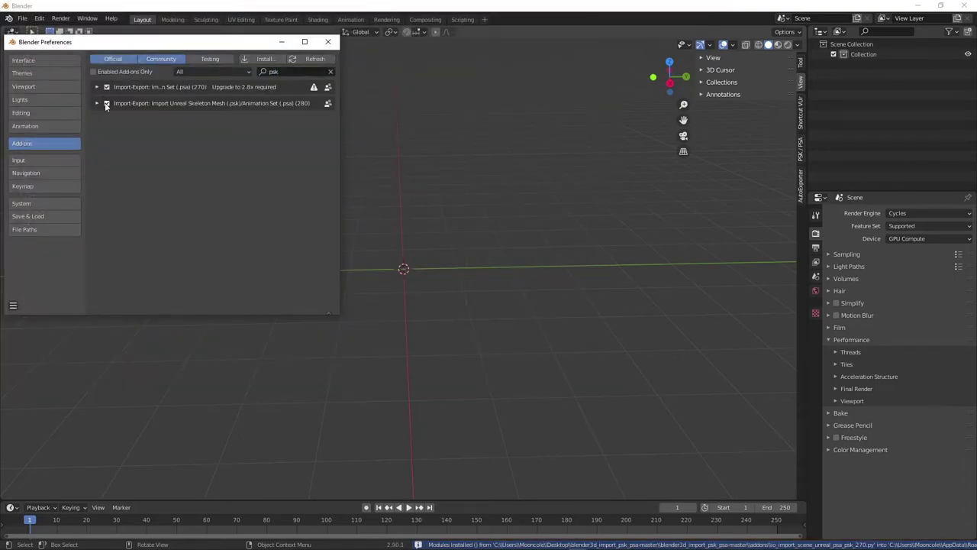
pyautogui.click(106, 103)
pyautogui.click(107, 103)
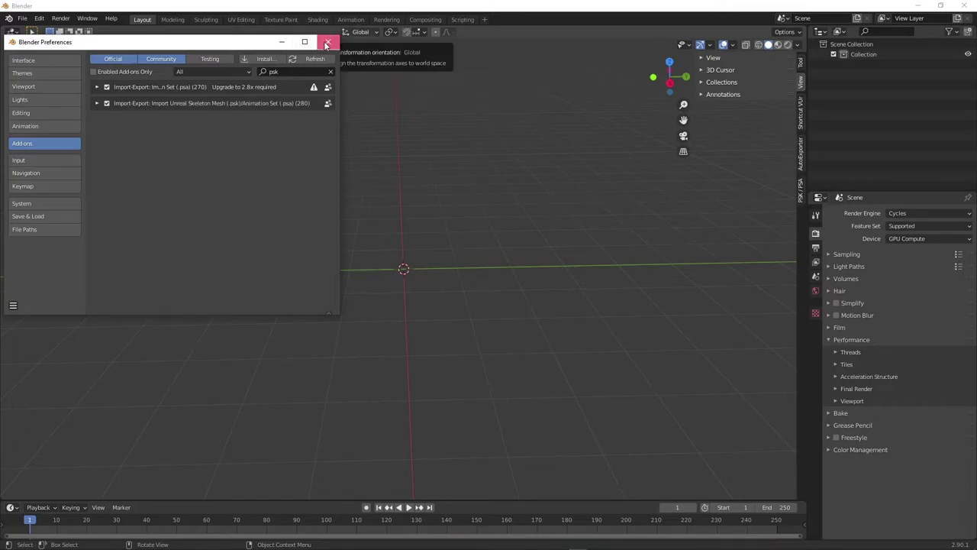
pyautogui.click(326, 43)
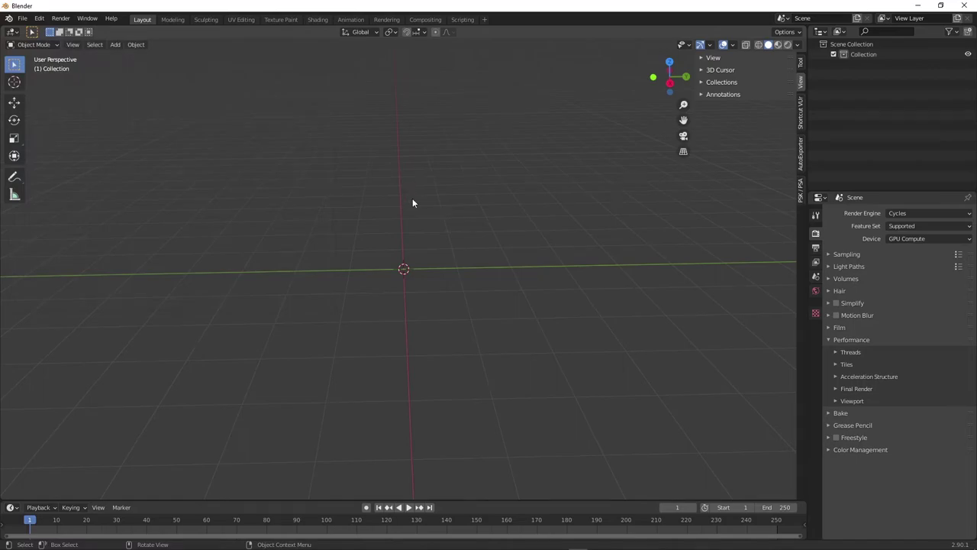
pyautogui.click(801, 195)
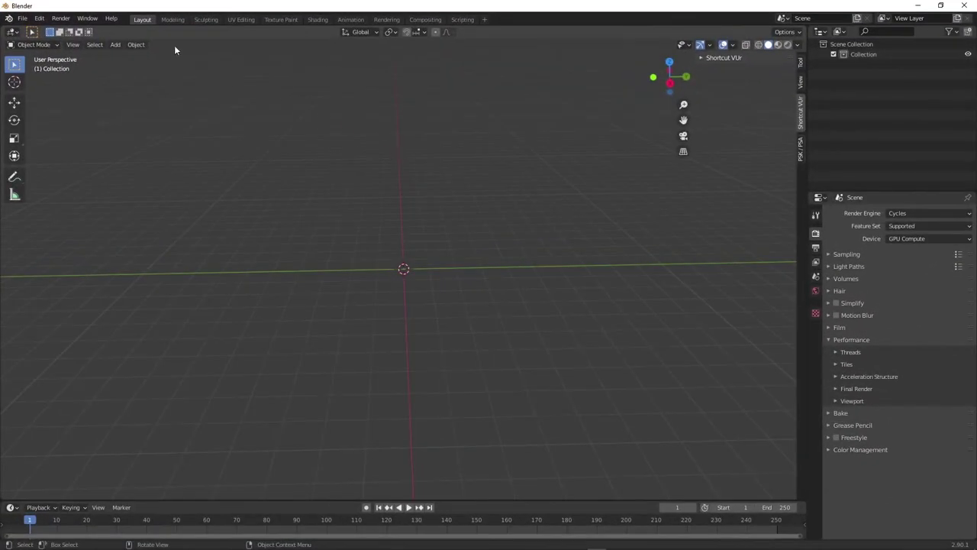
# Step: Install AutoExporterPlugin.py from Desktop/FortniteAutoExporter as a Blender add-on
pyautogui.click(38, 19)
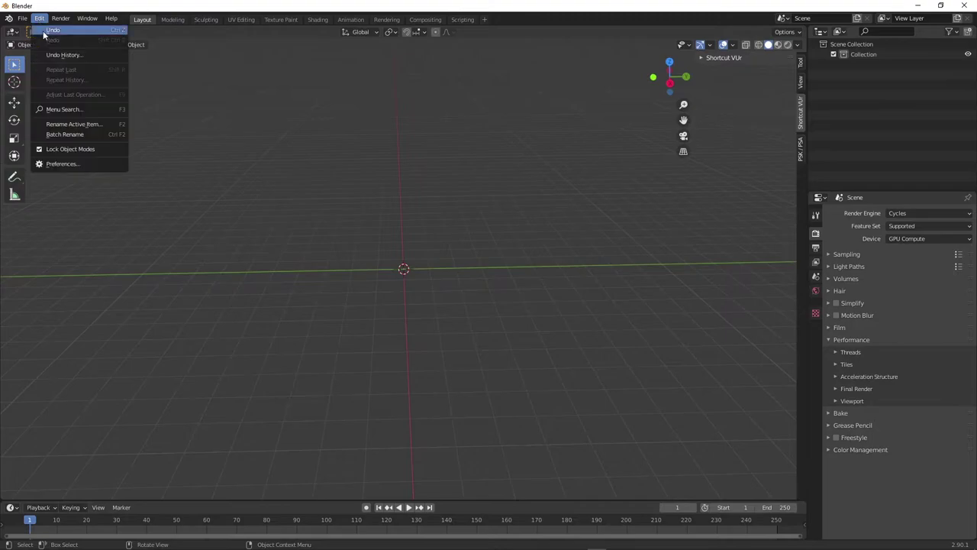
pyautogui.click(56, 162)
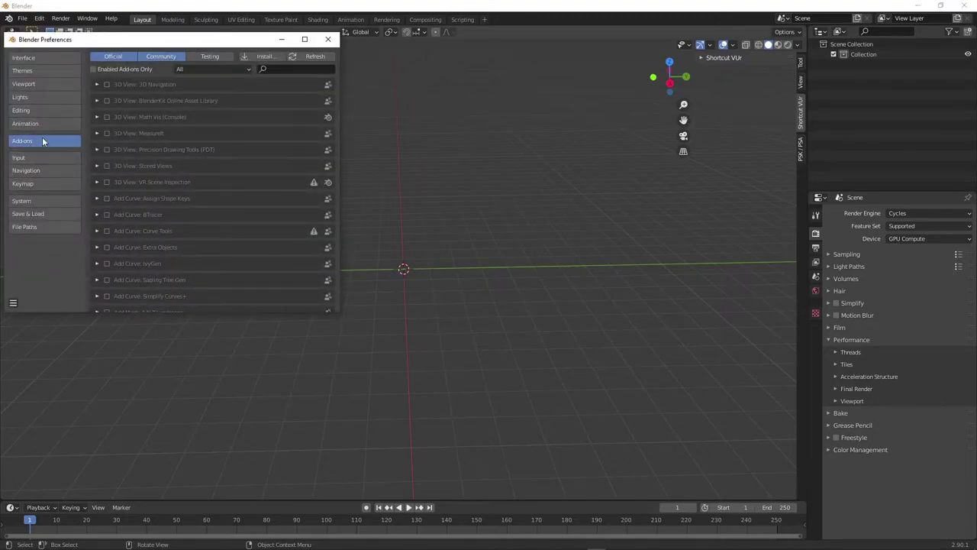
pyautogui.click(263, 56)
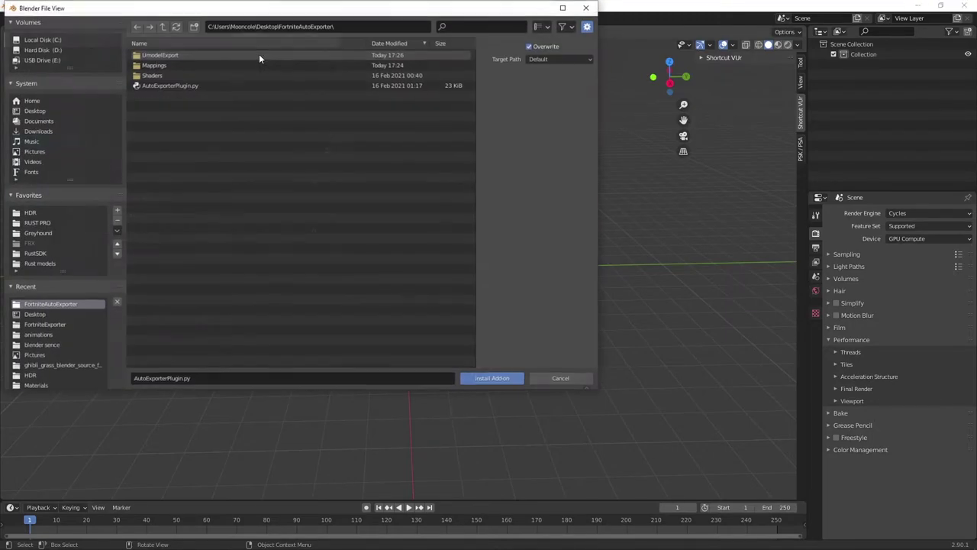
pyautogui.click(24, 112)
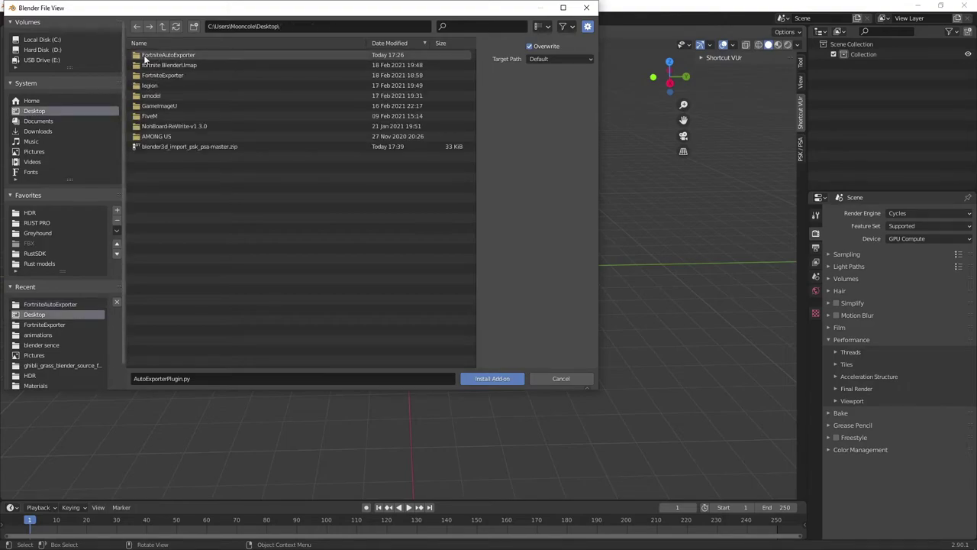
pyautogui.doubleClick(157, 59)
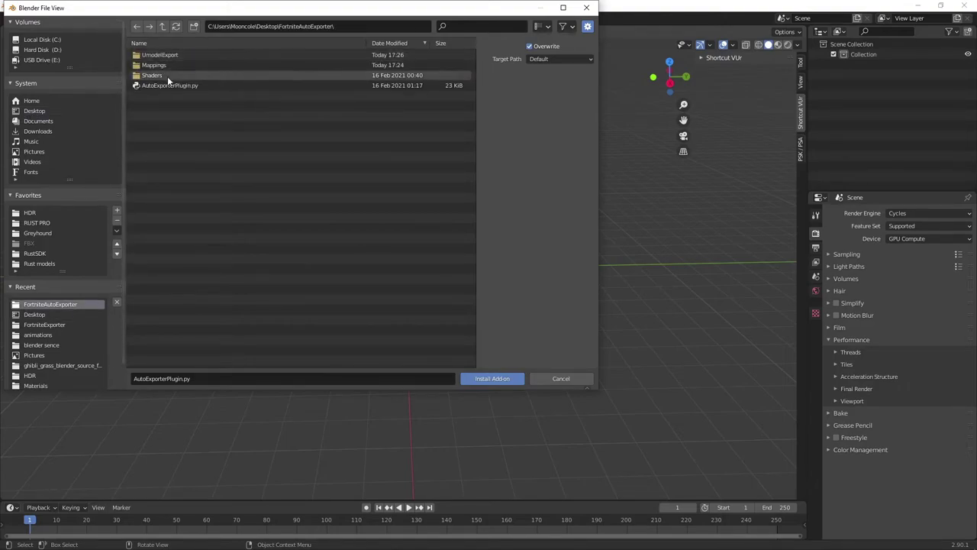
pyautogui.doubleClick(168, 84)
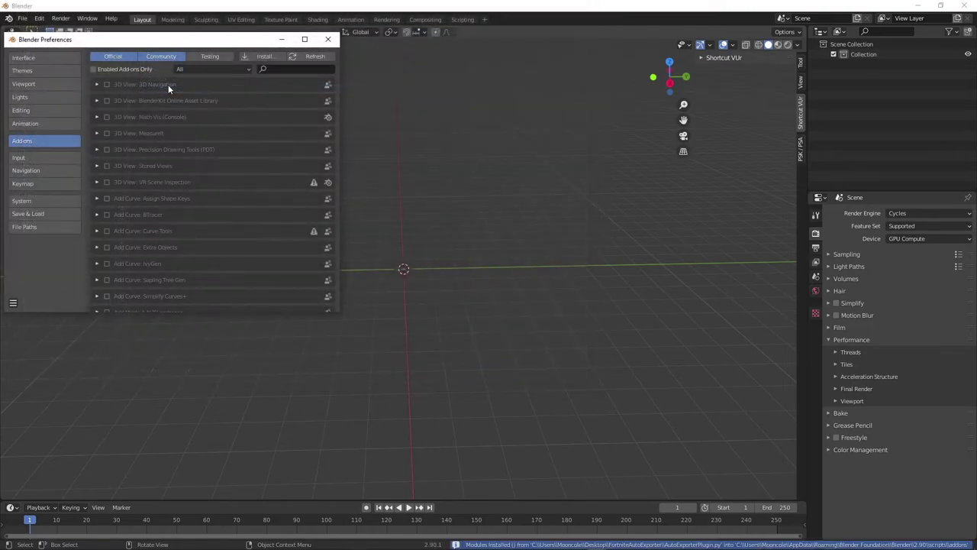
# Step: Filter the add-ons by 'for', enable Fortnite Auto Exporter, and close Preferences
pyautogui.click(276, 68)
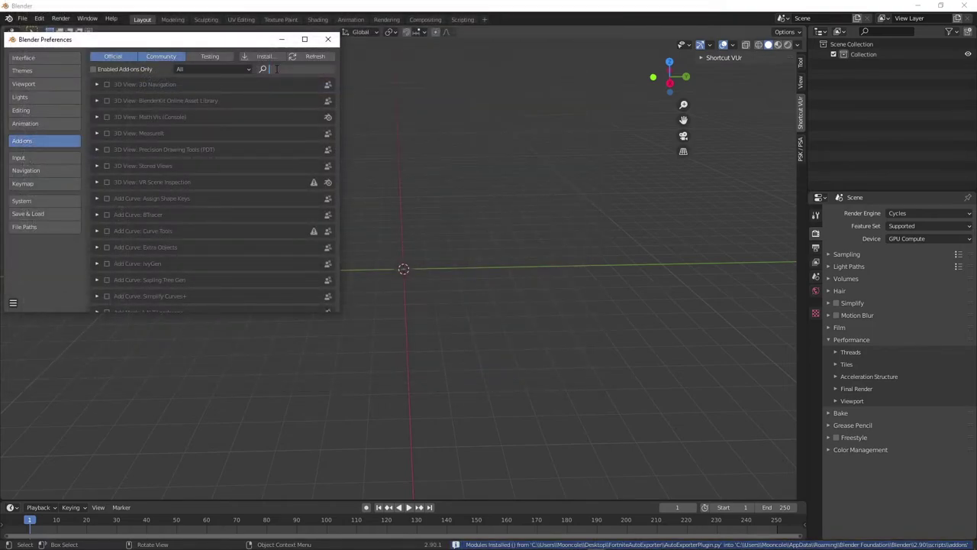
pyautogui.write('fo')
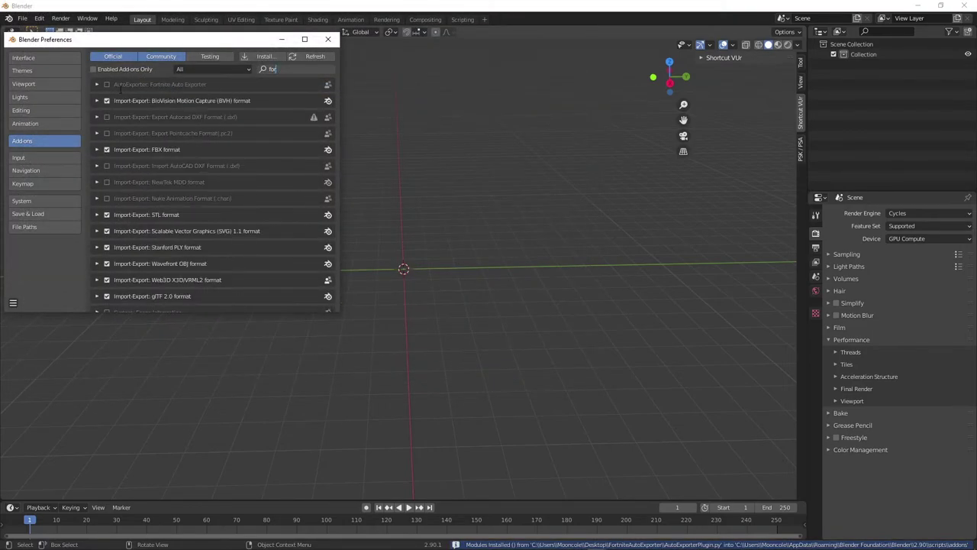
pyautogui.write('r')
pyautogui.click(105, 86)
pyautogui.click(107, 84)
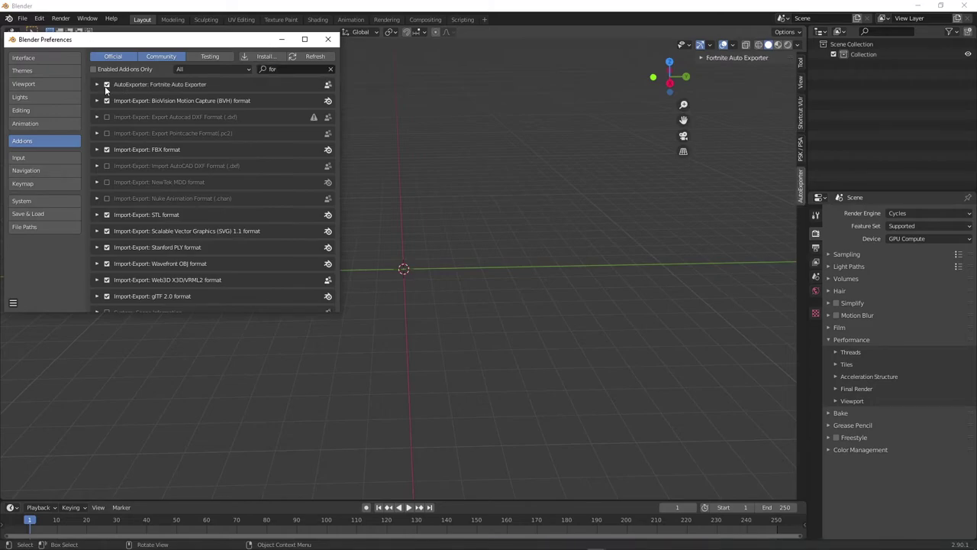
pyautogui.click(327, 40)
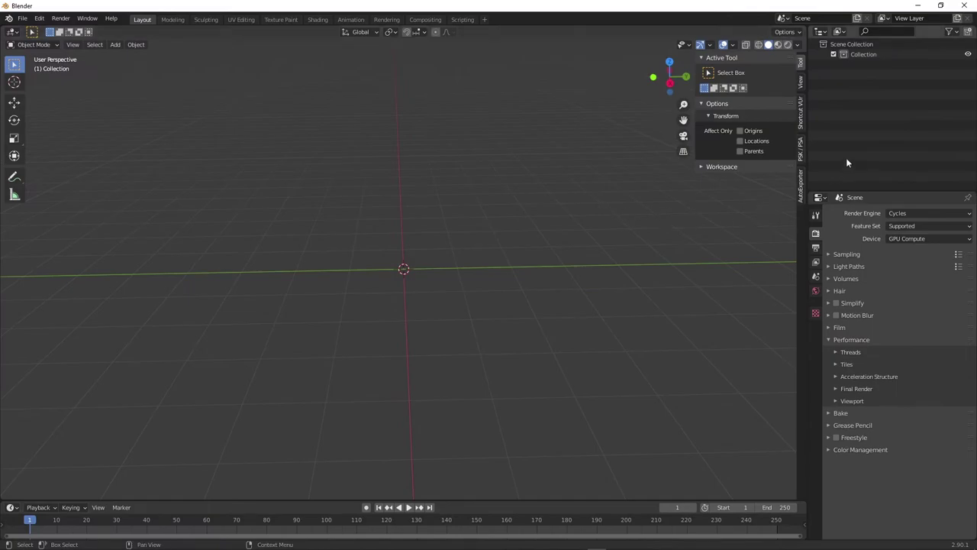
# Step: In the AutoExporter sidebar, set the export folder to Desktop/FortniteAutoExporter and select the character name field
pyautogui.click(802, 186)
pyautogui.click(704, 59)
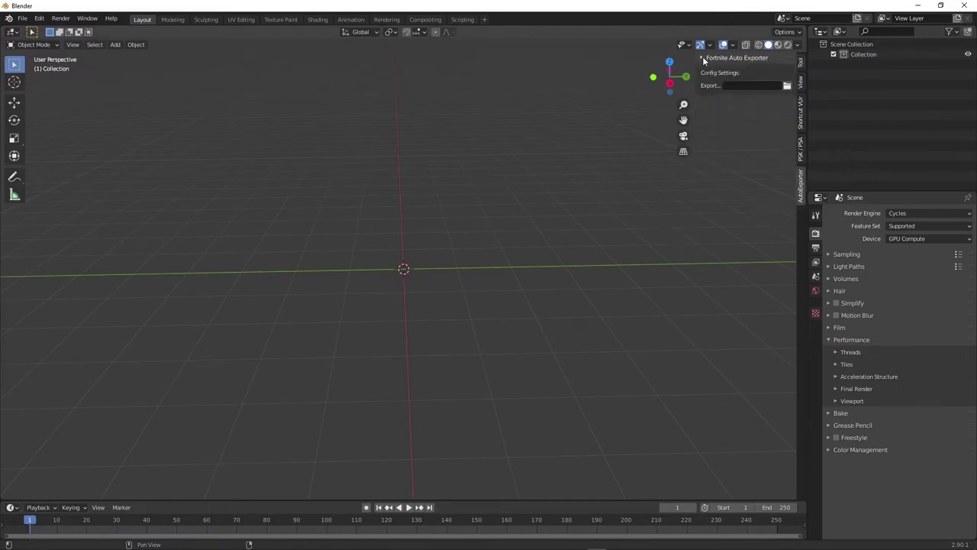
pyautogui.click(788, 86)
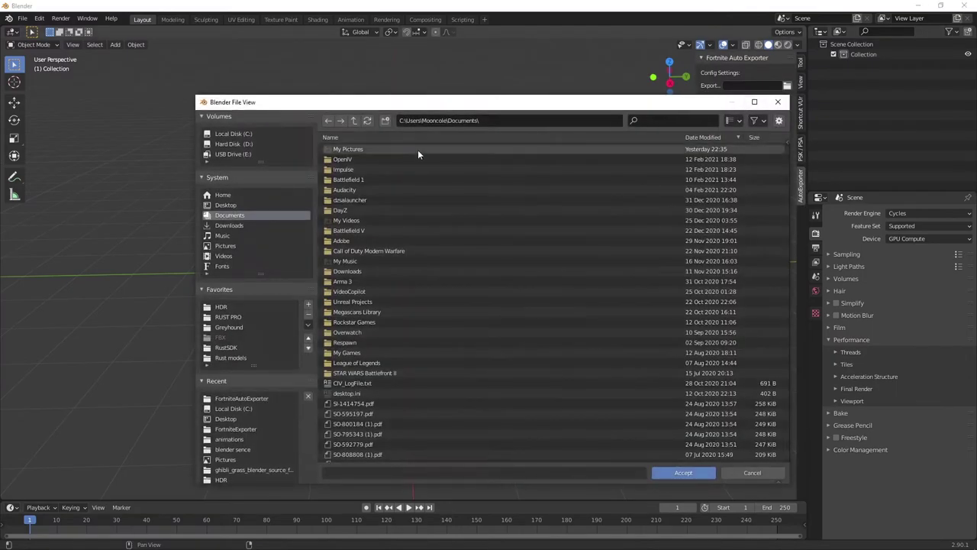
pyautogui.click(224, 206)
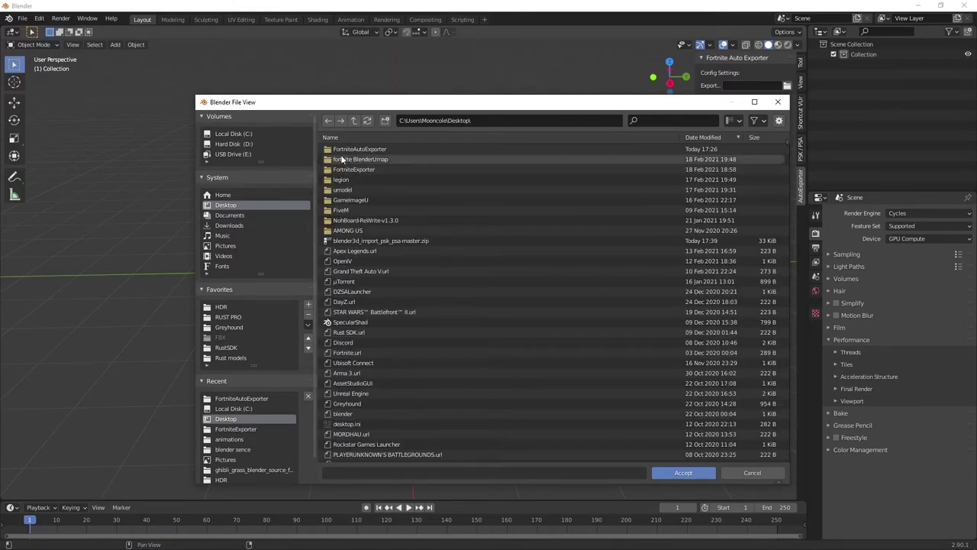
pyautogui.doubleClick(351, 149)
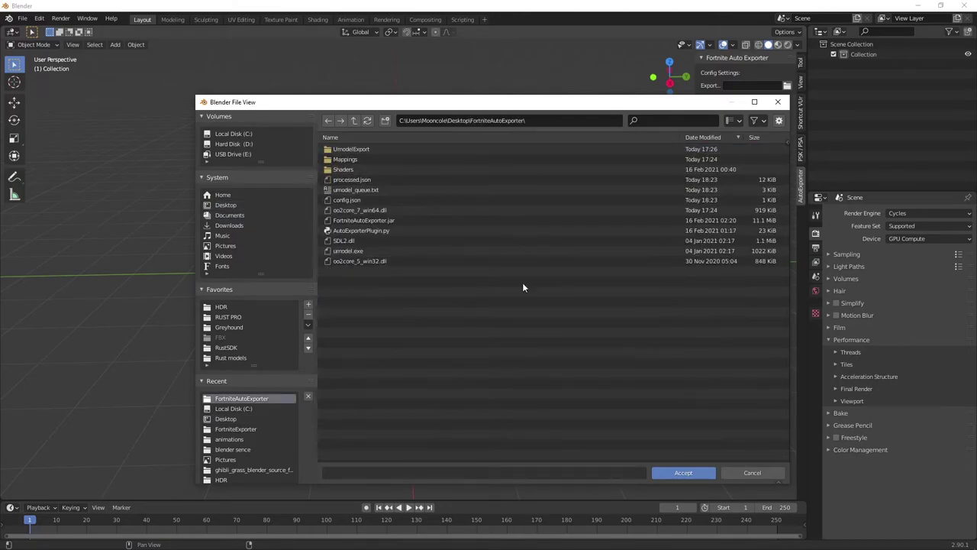
pyautogui.click(682, 473)
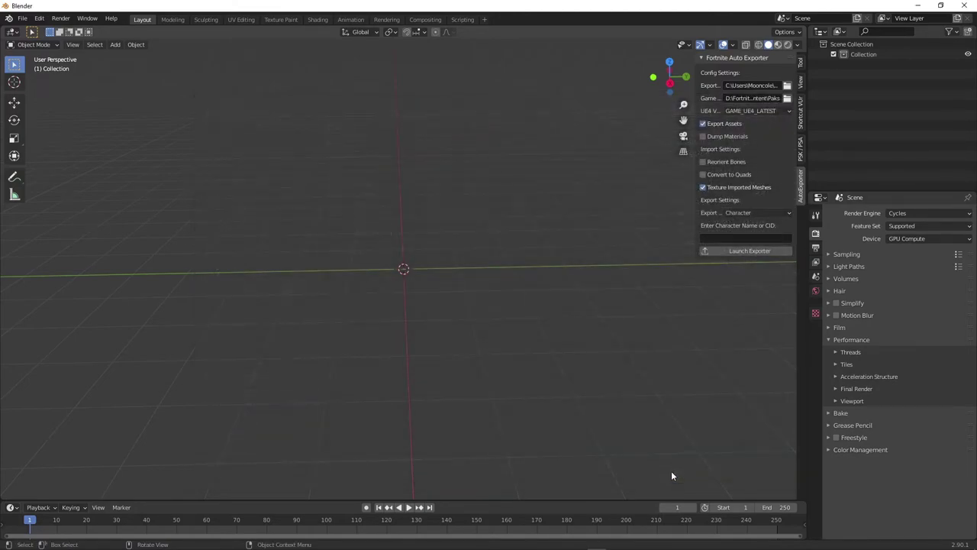
pyautogui.click(716, 239)
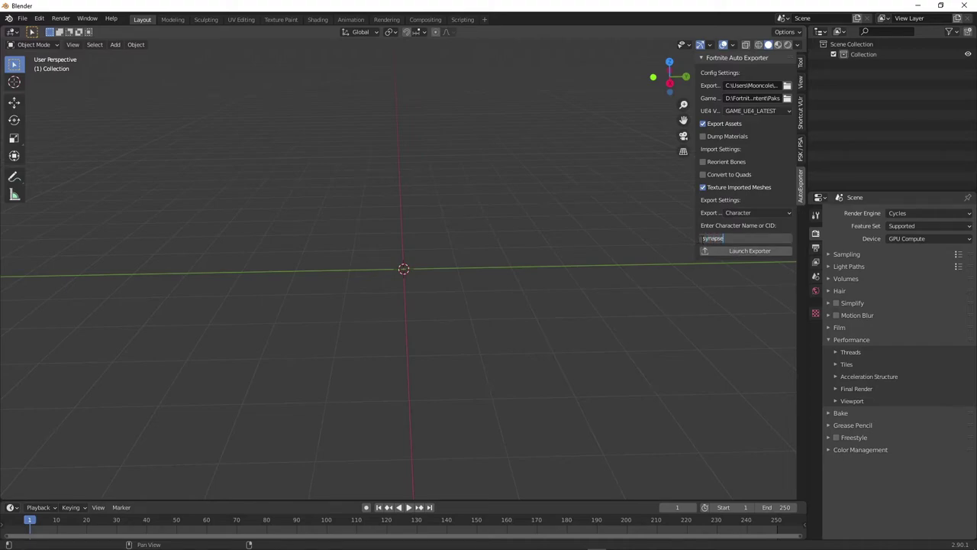
# Step: Enter 'synapse' as the character name and launch the exporter
pyautogui.write('synapse')
pyautogui.press('Return')
pyautogui.click(716, 251)
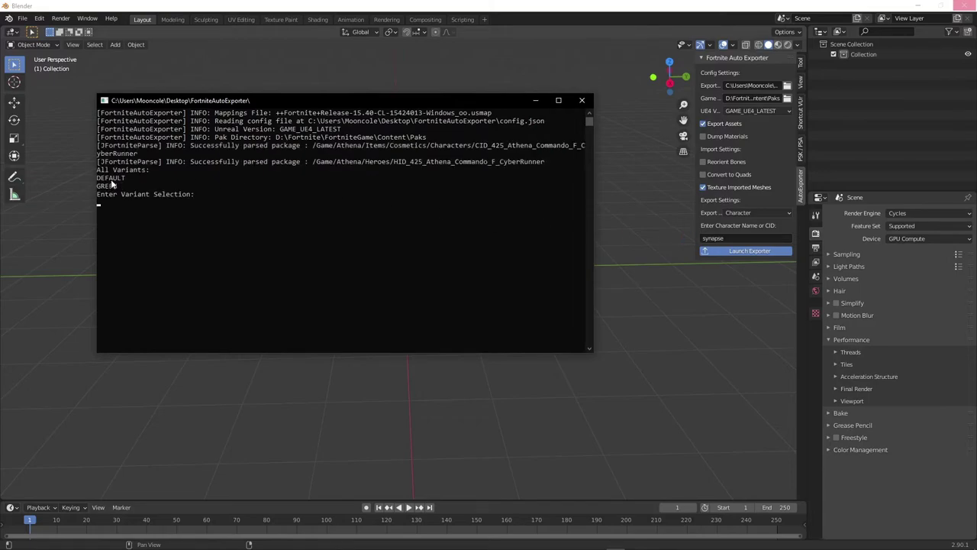
# Step: Choose the green variant at the console prompt and inspect the imported character
pyautogui.write('green')
pyautogui.press('Return')
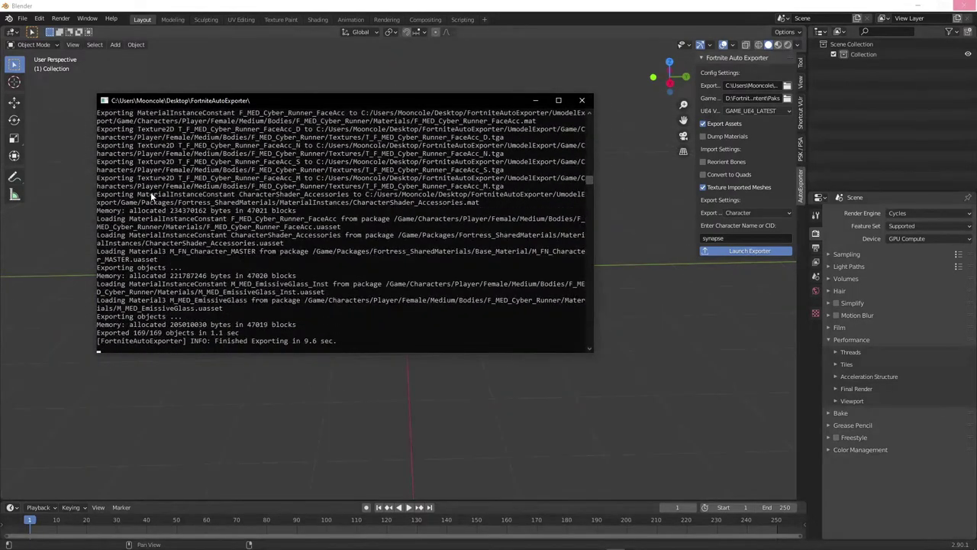
pyautogui.moveTo(151, 197); pyautogui.dragTo(424, 243, button='middle')
# Step: Zoom out, switch to Material Preview shading after trying Rendered, and view Synapse from the front
pyautogui.scroll(-3, 248, 177)
pyautogui.scroll(-4, 397, 192)
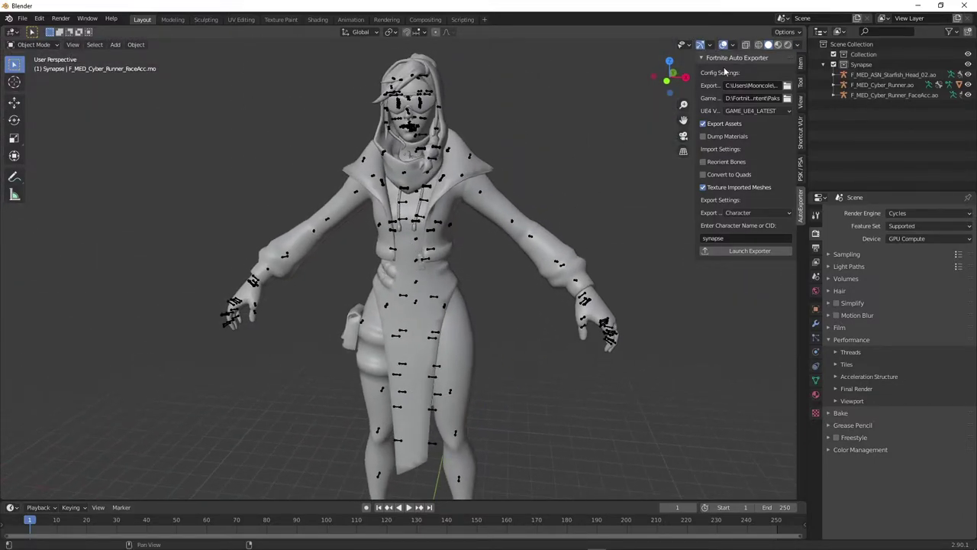
pyautogui.click(778, 45)
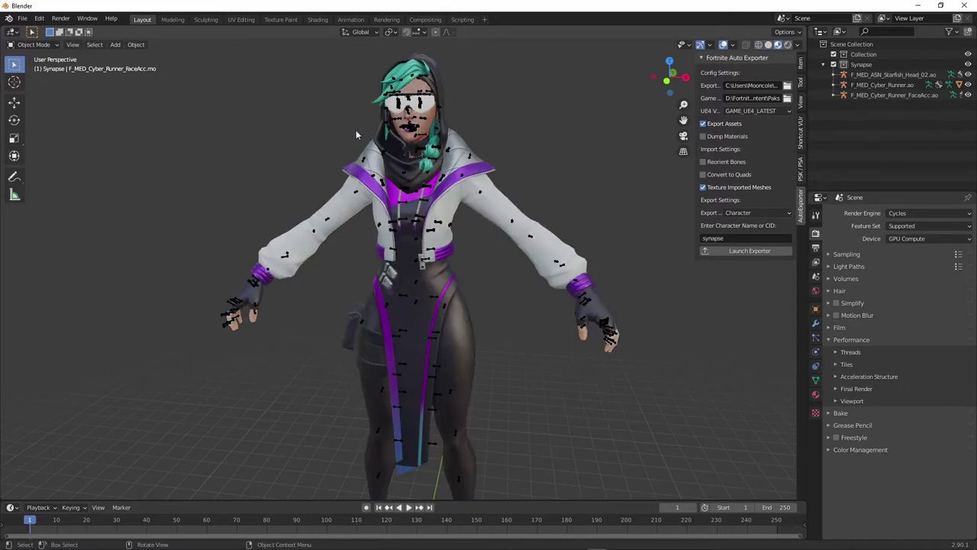
pyautogui.click(788, 45)
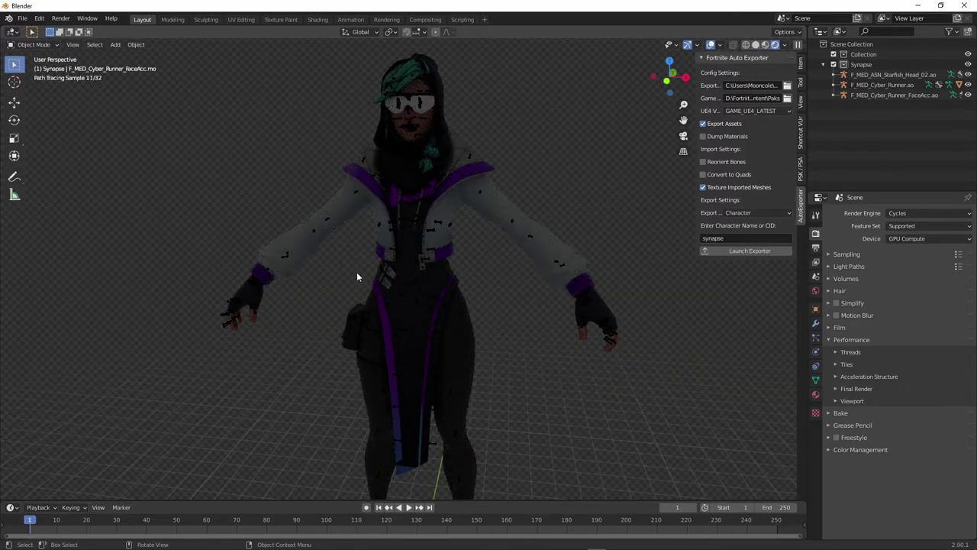
pyautogui.click(766, 44)
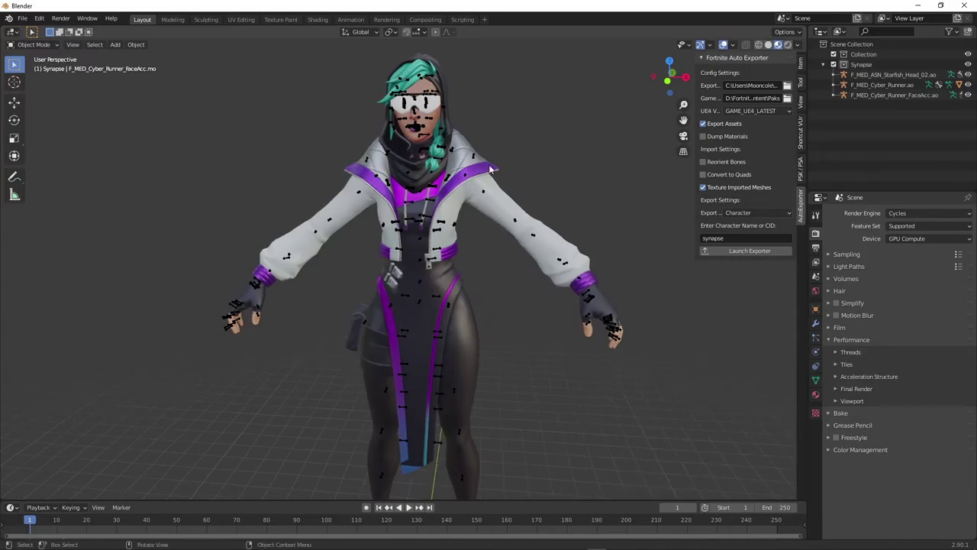
pyautogui.press('KP_1')
pyautogui.scroll(2, 446, 138)
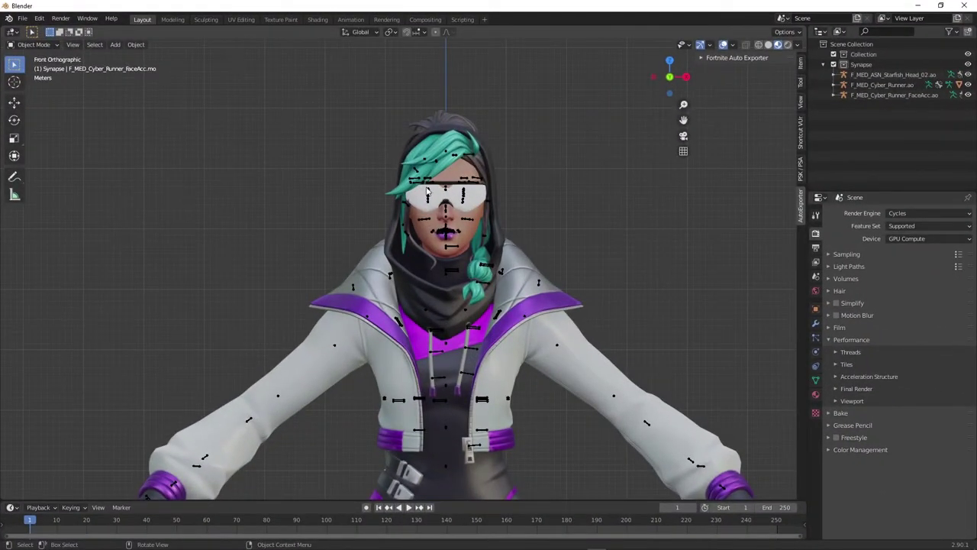
# Step: In the Shading workspace, show the M_MED_EmissiveGlass_Inst_Green material's nodes
pyautogui.click(317, 19)
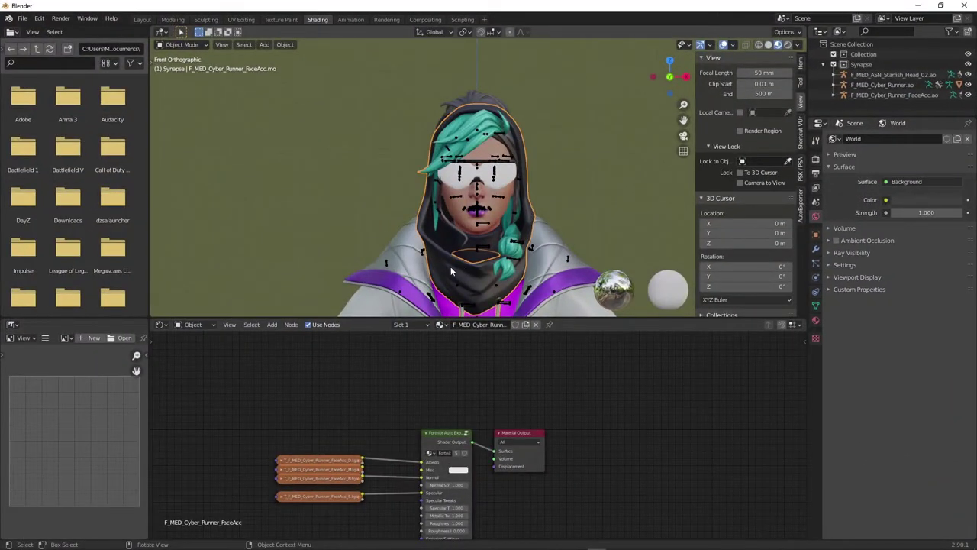
pyautogui.click(416, 325)
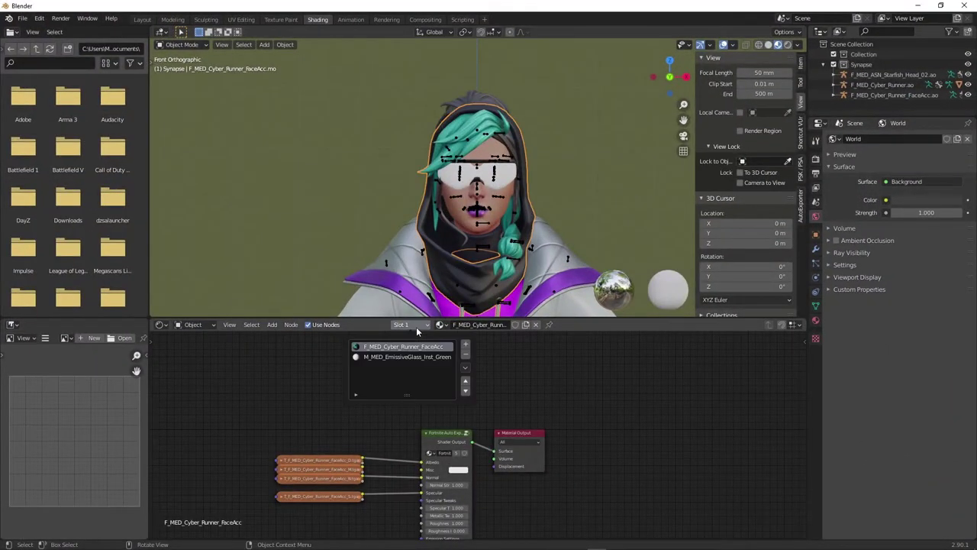
pyautogui.click(376, 356)
pyautogui.moveTo(611, 460); pyautogui.dragTo(633, 371, button='middle')
pyautogui.scroll(2, 527, 455)
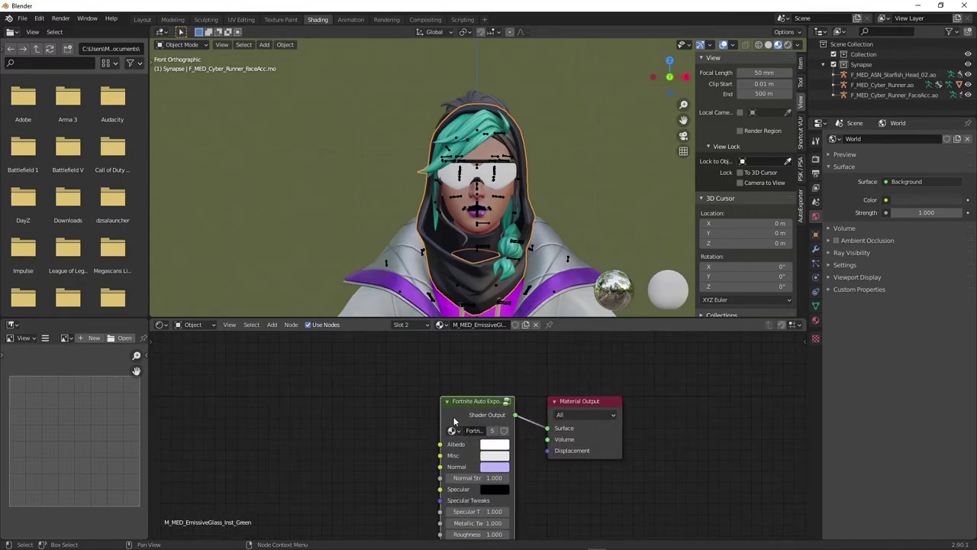
# Step: Replace the Fortnite group node with a Glass BSDF connected to the Surface output
pyautogui.press('x')
pyautogui.hotkey('shift', 'a')
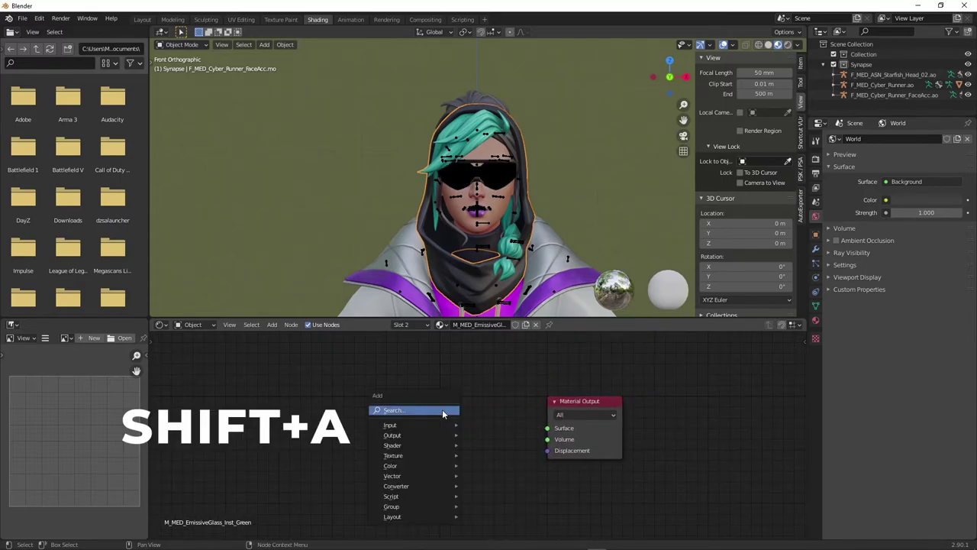
pyautogui.click(443, 410)
pyautogui.write('g')
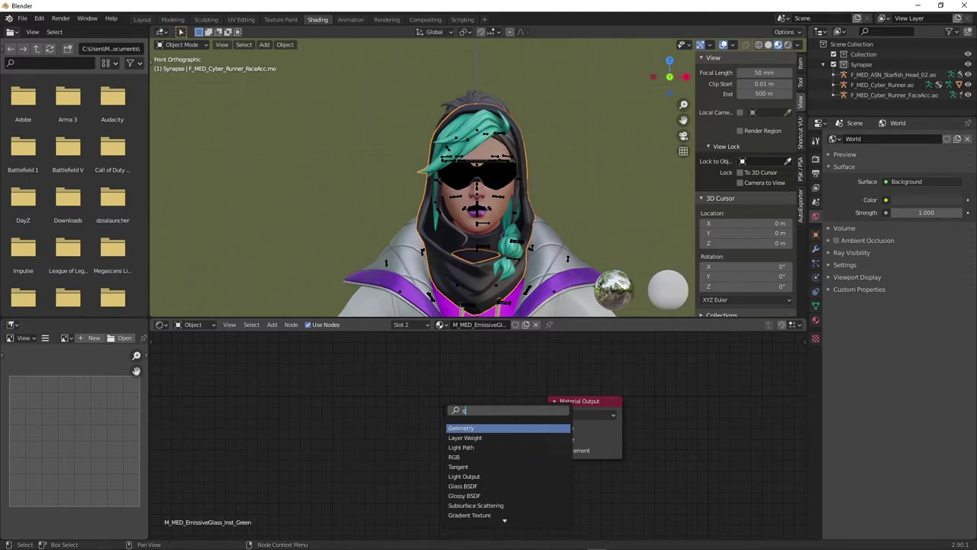
pyautogui.write('l')
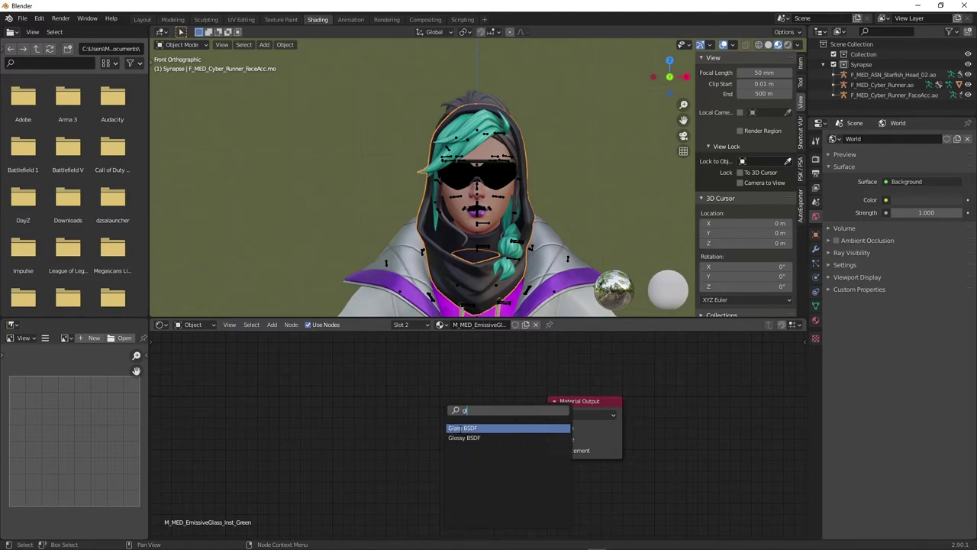
pyautogui.press('Return')
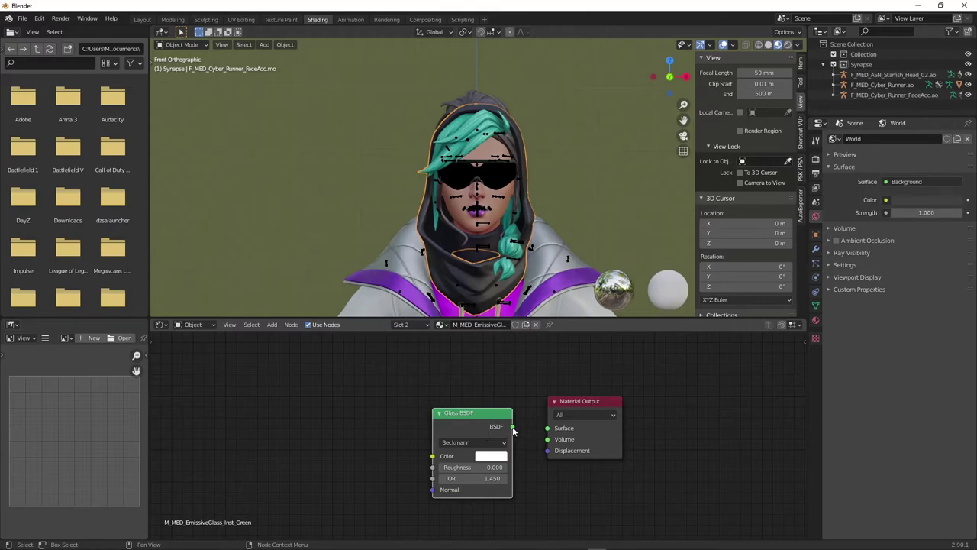
pyautogui.moveTo(512, 427); pyautogui.dragTo(547, 428)
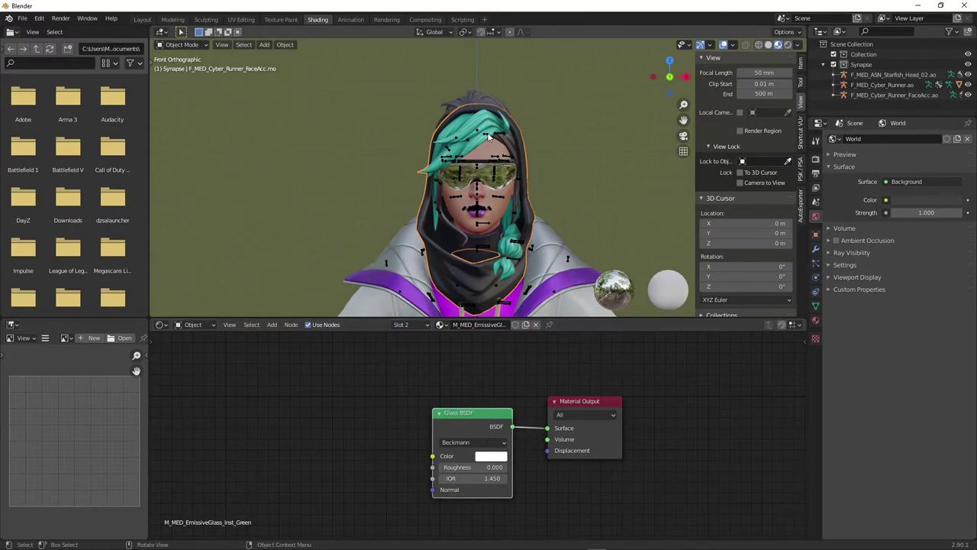
# Step: Check the glass goggles in Rendered shading and view the whole character
pyautogui.scroll(5, 488, 136)
pyautogui.click(788, 44)
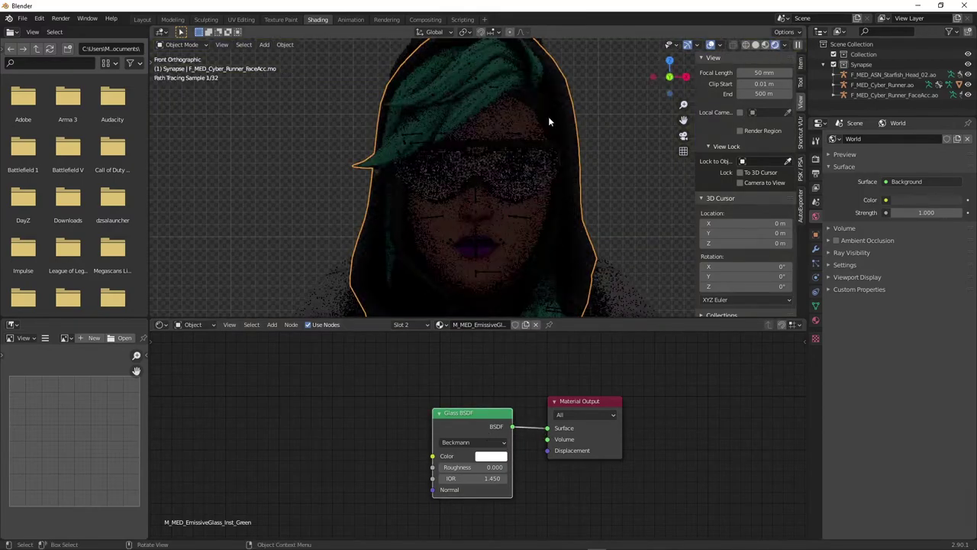
pyautogui.scroll(-2, 488, 164)
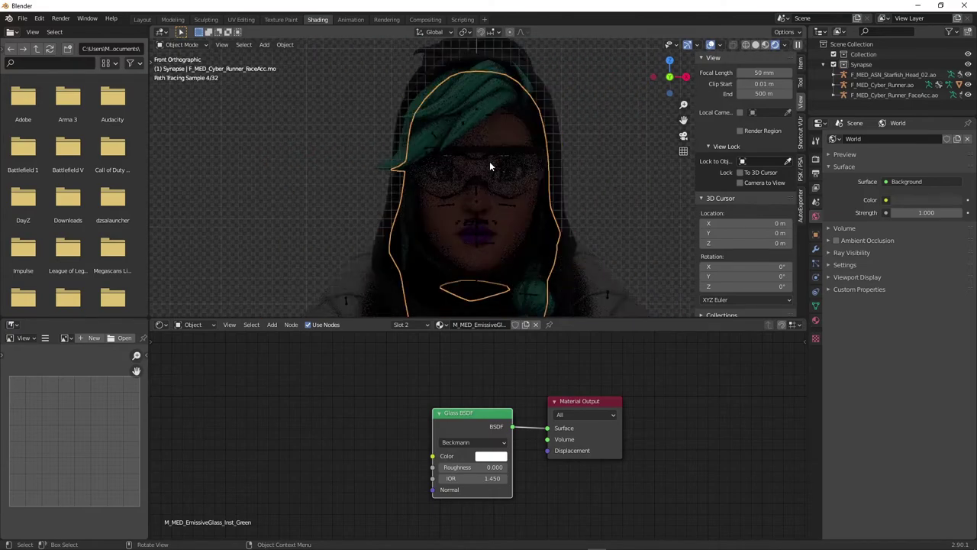
pyautogui.scroll(-3, 489, 161)
pyautogui.moveTo(490, 162); pyautogui.dragTo(454, 168, button='middle')
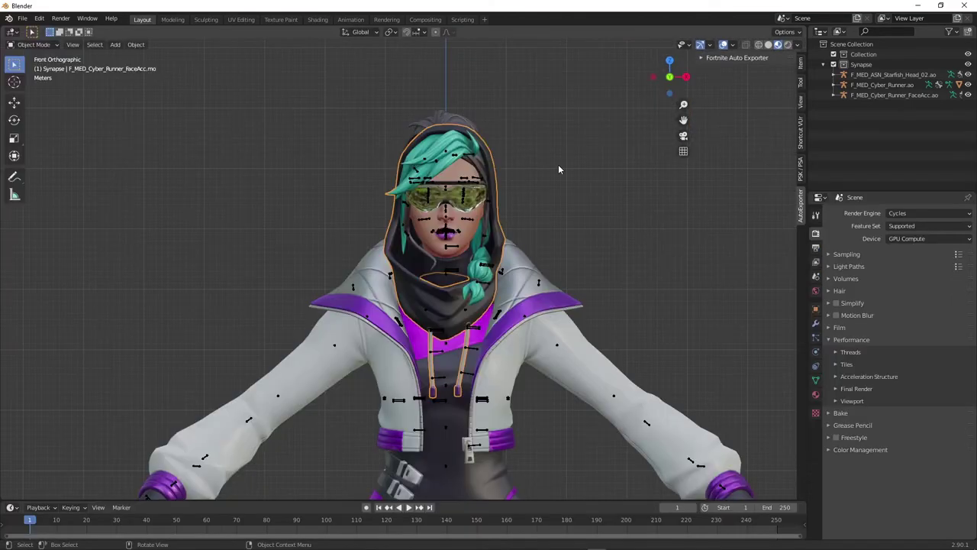
# Step: Add a point light and raise it vertically above the character's head
pyautogui.moveTo(558, 165); pyautogui.dragTo(488, 275, button='middle')
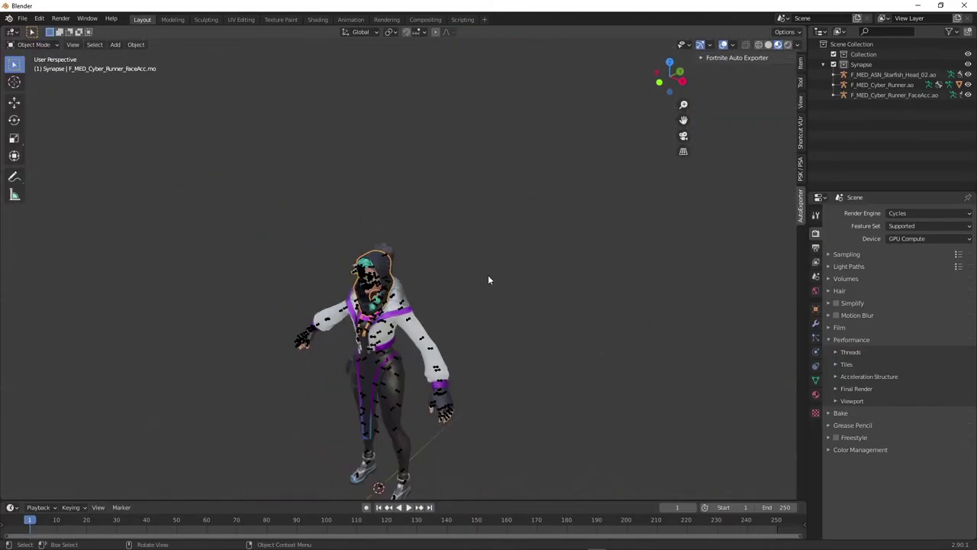
pyautogui.hotkey('shift', 'a')
pyautogui.moveTo(448, 404)
pyautogui.click(524, 408)
pyautogui.press('g')
pyautogui.press('z')
pyautogui.click(433, 163)
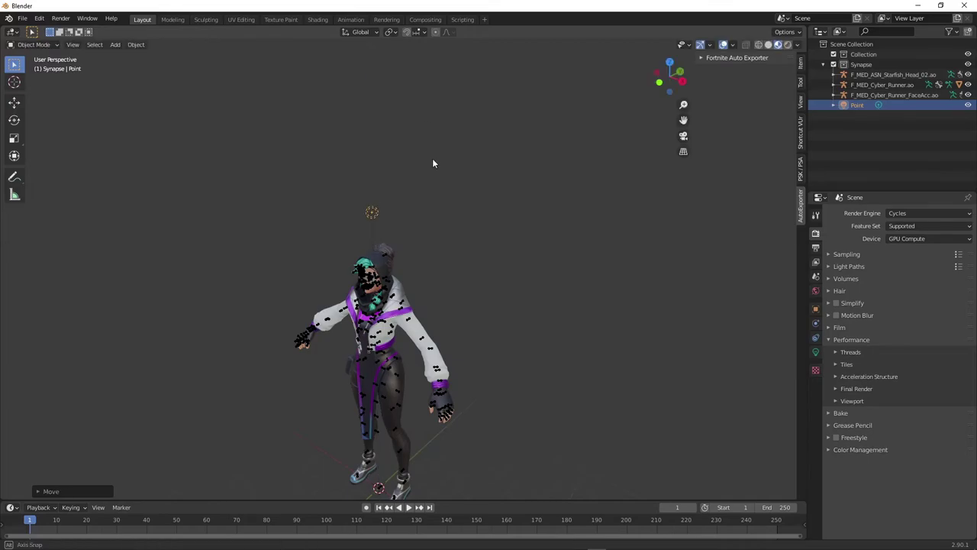
# Step: Set the point light's power to 10000 W and check the lighting
pyautogui.moveTo(433, 162); pyautogui.dragTo(488, 164, button='middle')
pyautogui.click(816, 352)
pyautogui.click(907, 280)
pyautogui.write('10000')
pyautogui.press('Return')
pyautogui.scroll(5, 490, 202)
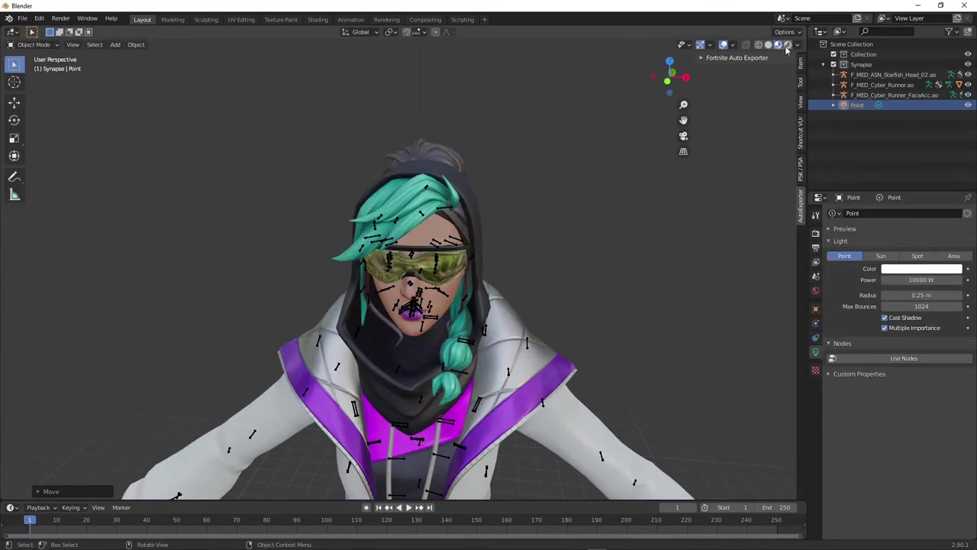
pyautogui.press('z')
pyautogui.scroll(-3, 492, 161)
# Step: Move the point light beside the character's head and enlarge its radius
pyautogui.click(493, 161)
pyautogui.click(391, 116)
pyautogui.press('g')
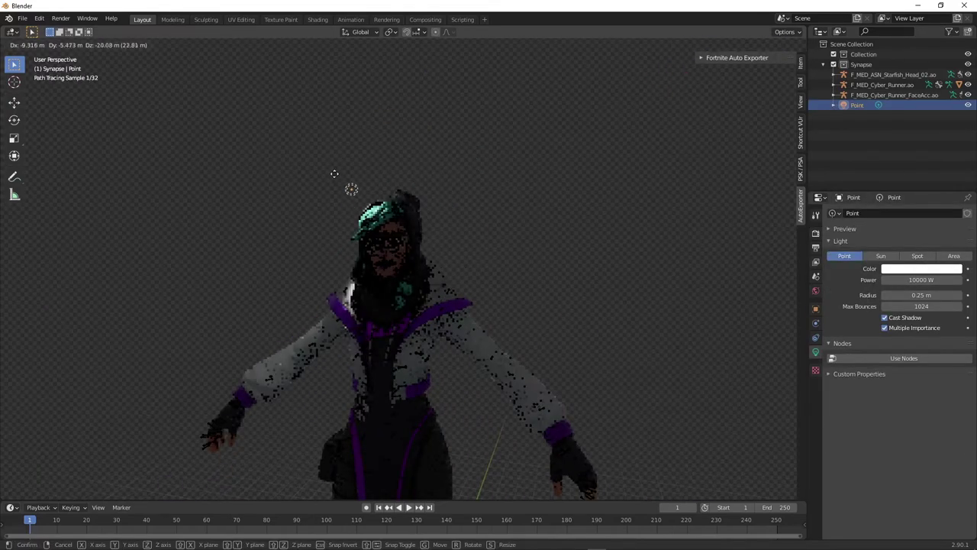
pyautogui.click(340, 218)
pyautogui.press('s')
pyautogui.press('Return')
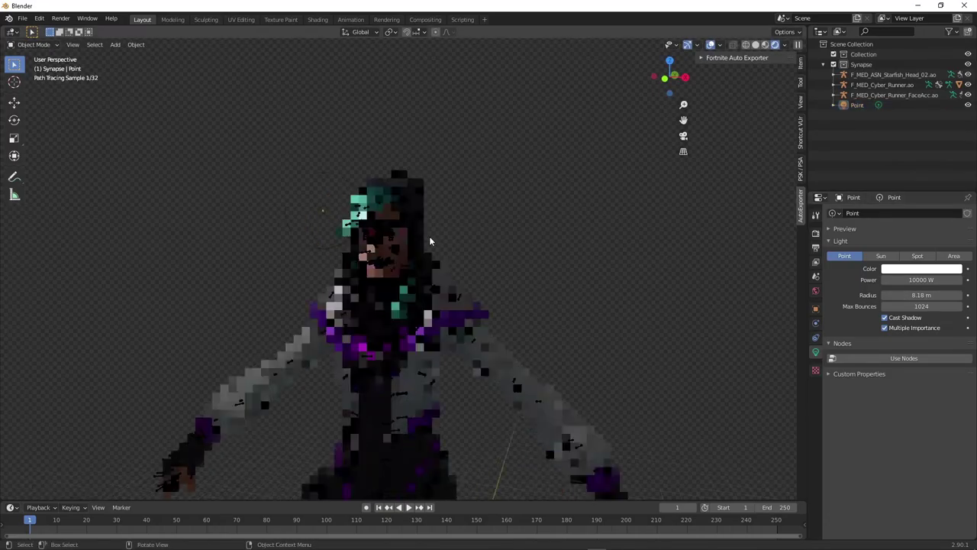
pyautogui.scroll(5, 430, 236)
pyautogui.moveTo(142, 102); pyautogui.dragTo(572, 214, button='middle')
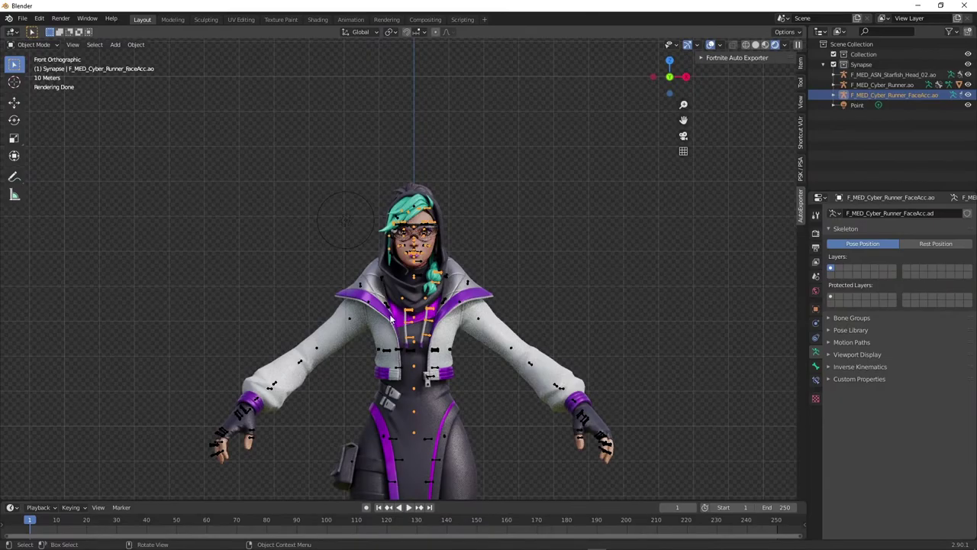
# Step: Select the F_MED_Cyber_Runner armature and Starfish head mesh, trying transforms without applying them
pyautogui.click(377, 313)
pyautogui.click(413, 317)
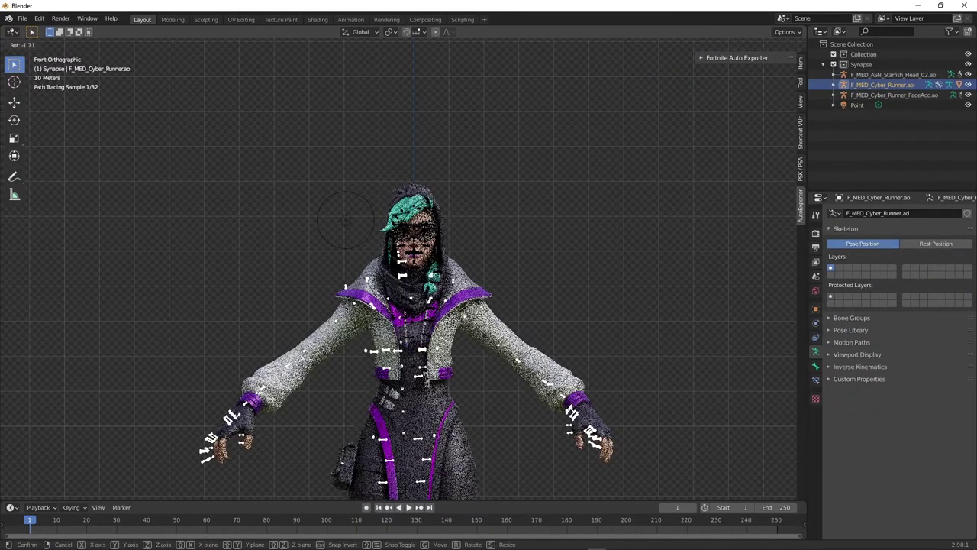
pyautogui.press('r')
pyautogui.press('Escape')
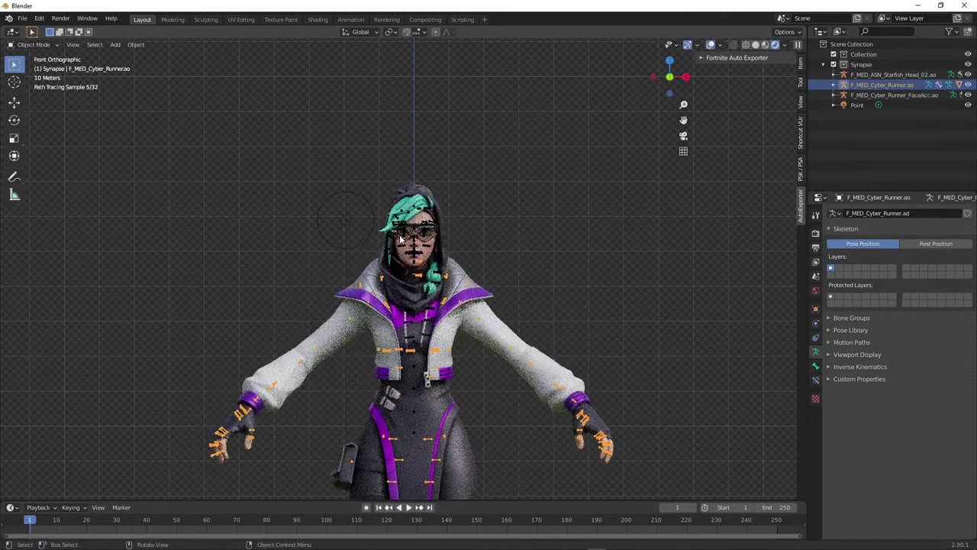
pyautogui.click(419, 251)
pyautogui.press('g')
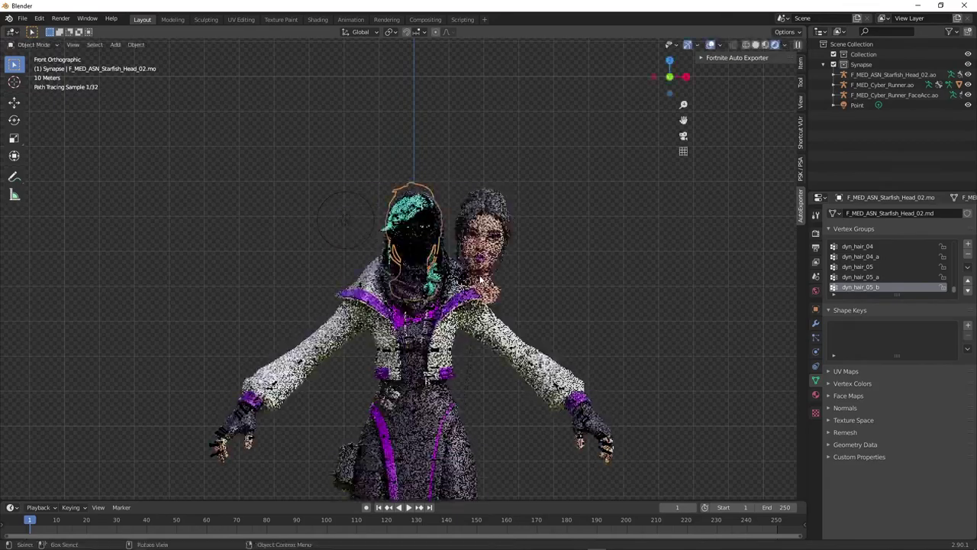